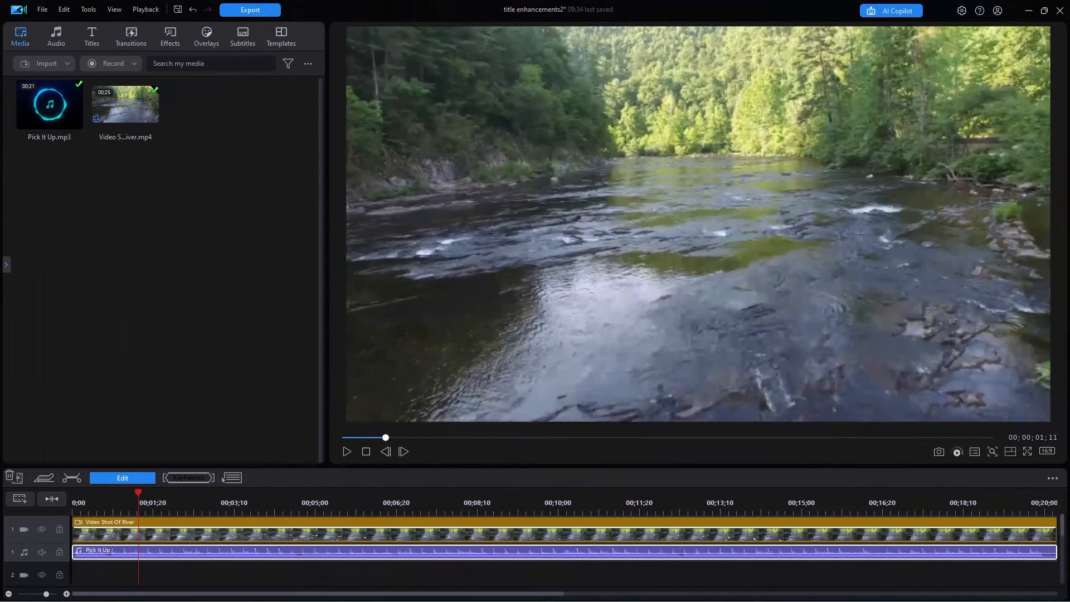
Play back part of the project, and open the music beat marker window for the Pick It Up audio clip
{"action": "left_click", "coordinate": [346, 451]}
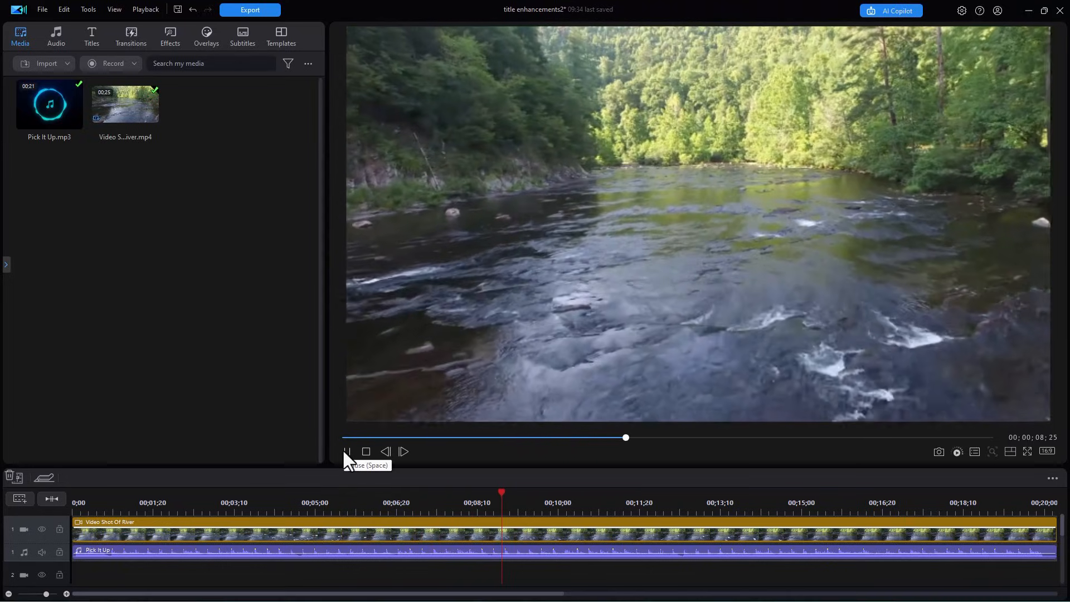
{"action": "left_click", "coordinate": [345, 451]}
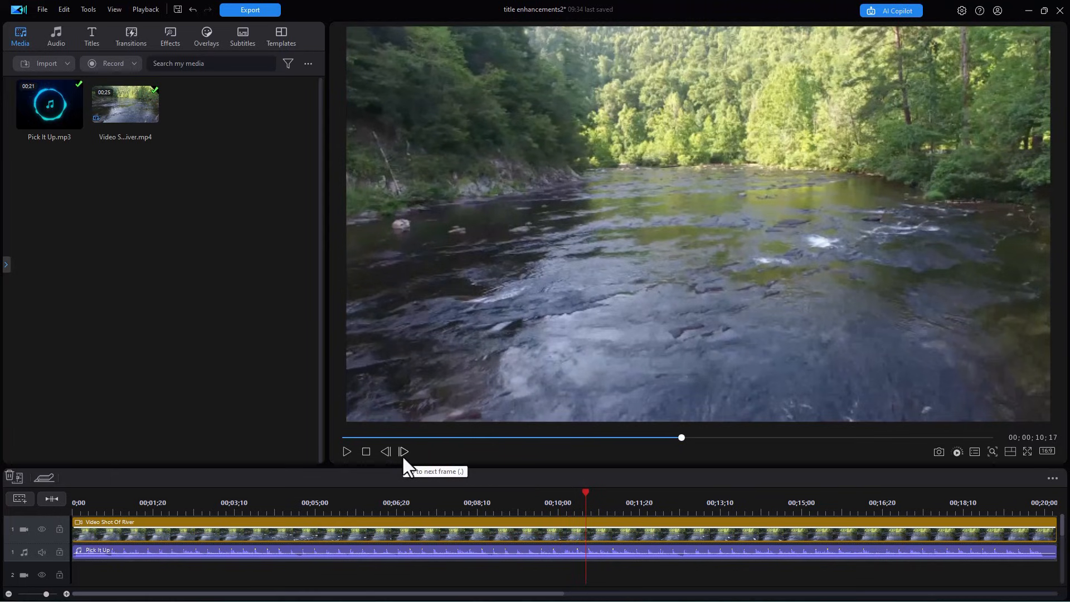
{"action": "left_click", "coordinate": [353, 554]}
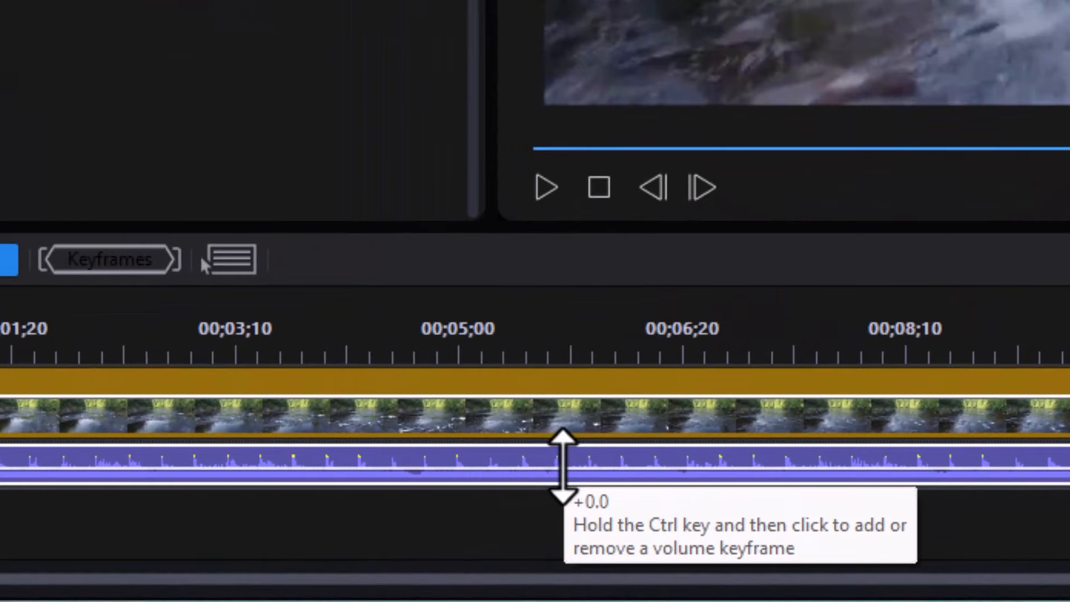
{"action": "right_click", "coordinate": [562, 466]}
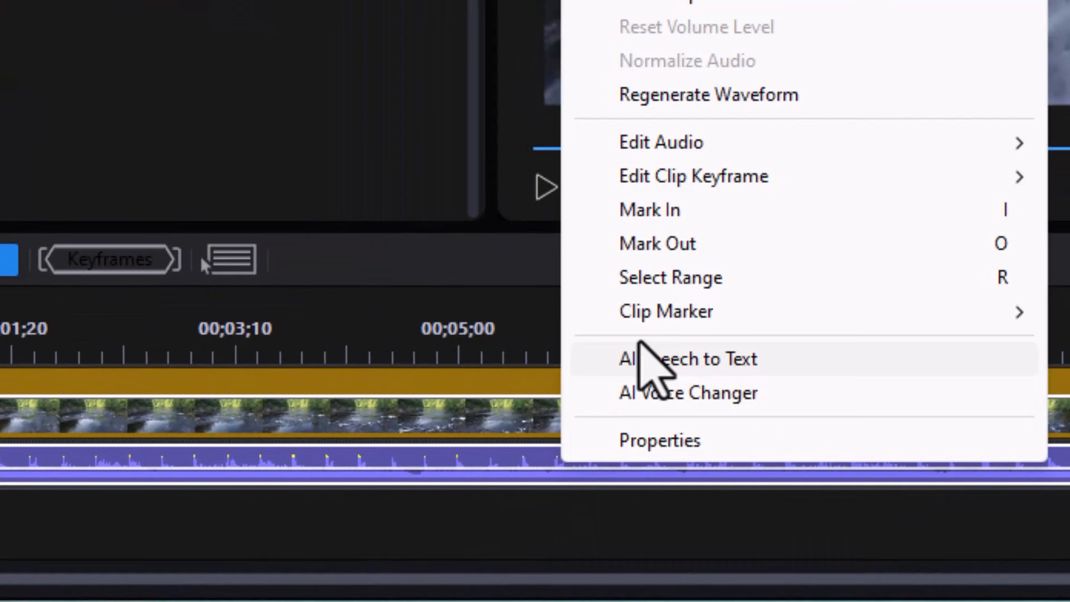
{"action": "mouse_move", "coordinate": [657, 319]}
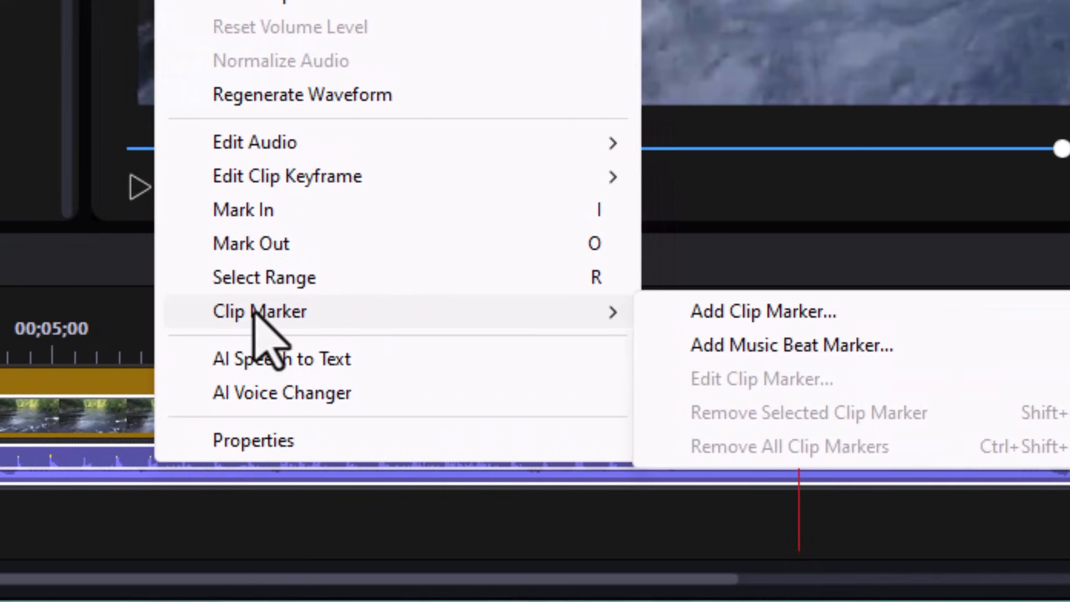
{"action": "left_click", "coordinate": [803, 347]}
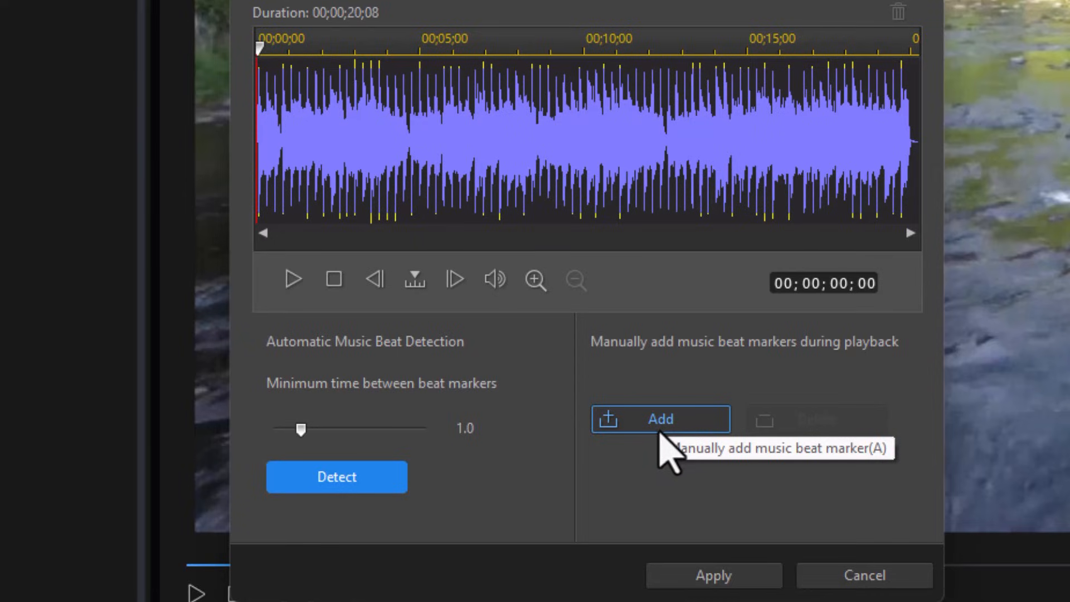
Manually add four music beat markers during playback, at about 1.4, 5.3, 9.3 and 13.3 seconds, and apply them to the audio clip
{"action": "left_click", "coordinate": [293, 280]}
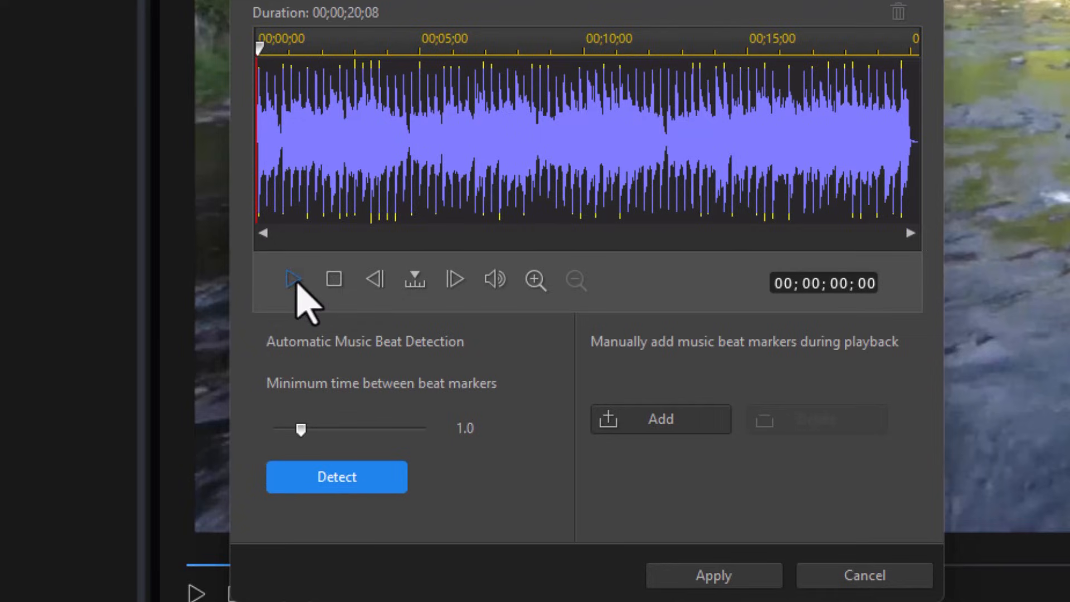
{"action": "key", "text": "m"}
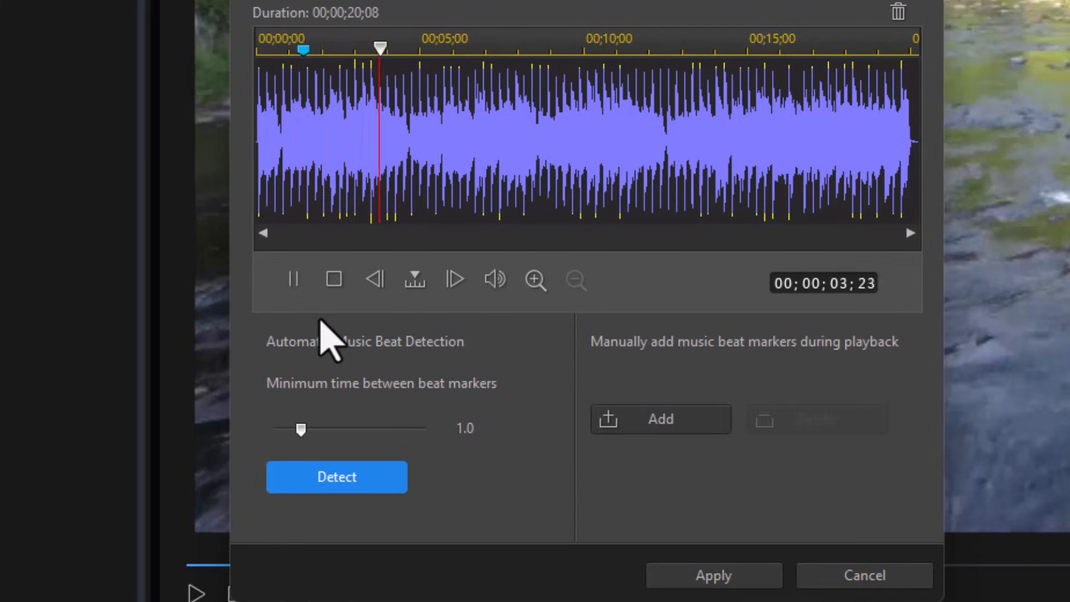
{"action": "key", "text": "m"}
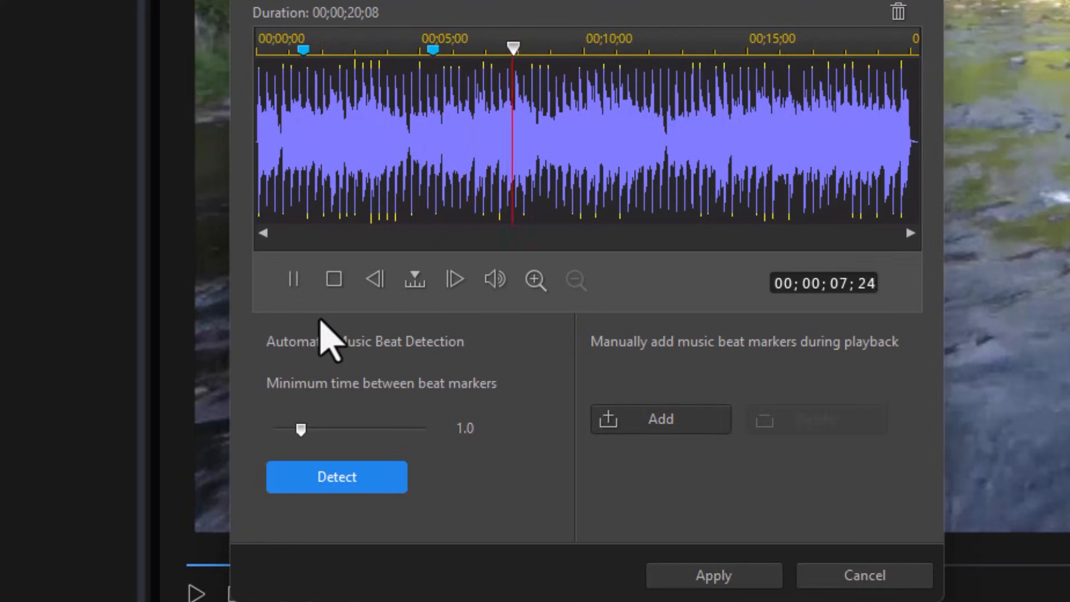
{"action": "key", "text": "m"}
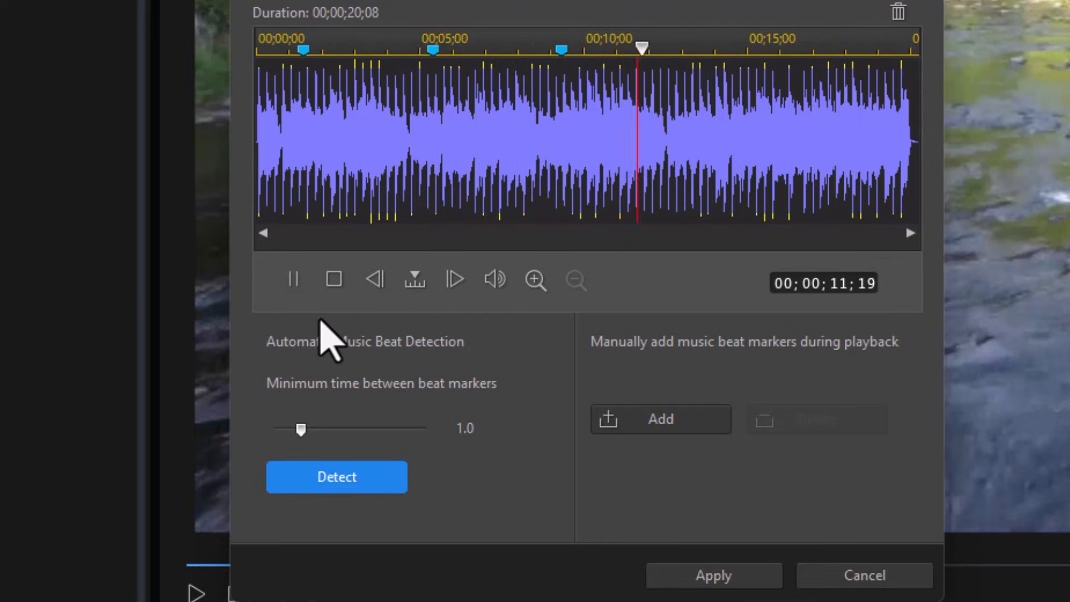
{"action": "key", "text": "m"}
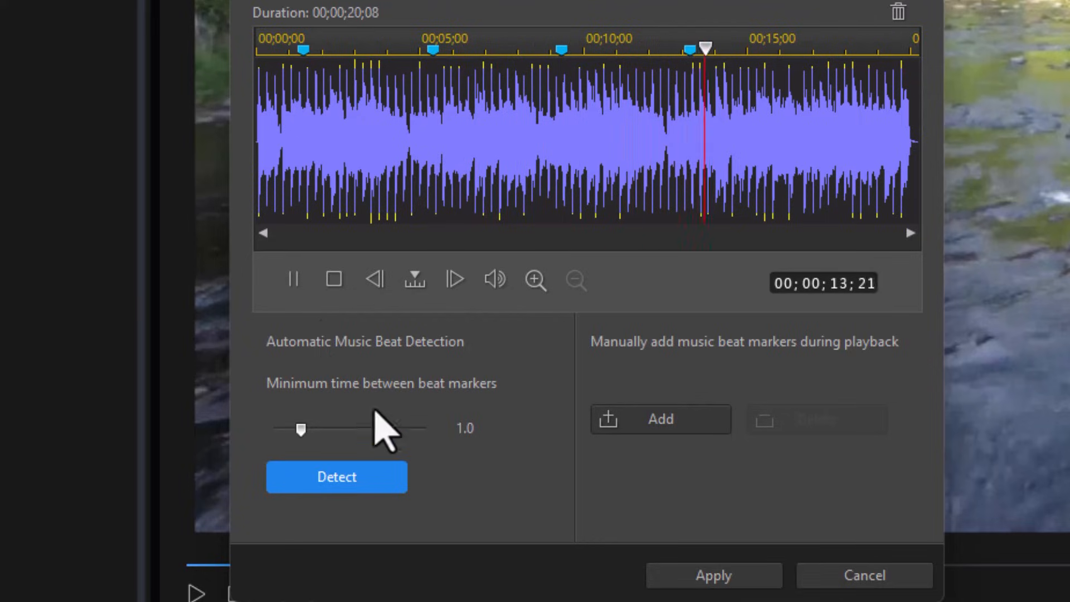
{"action": "left_click", "coordinate": [723, 574]}
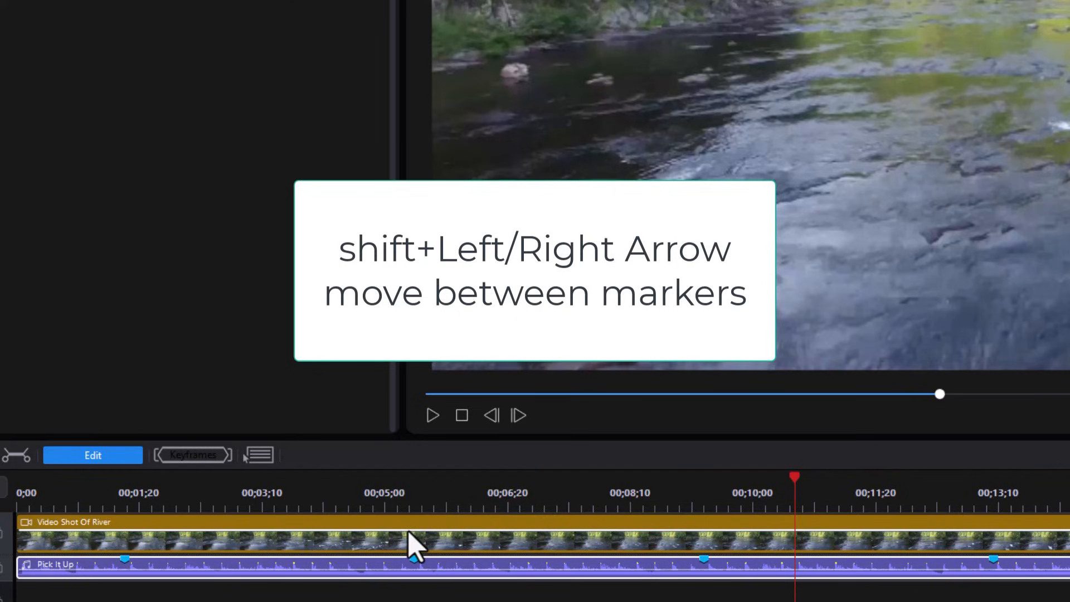
Move the playhead to the first beat marker on the audio clip and add a timeline marker there
{"action": "key", "text": "shift+Left"}
{"action": "key", "text": "shift+Left"}
{"action": "key", "text": "shift+Left"}
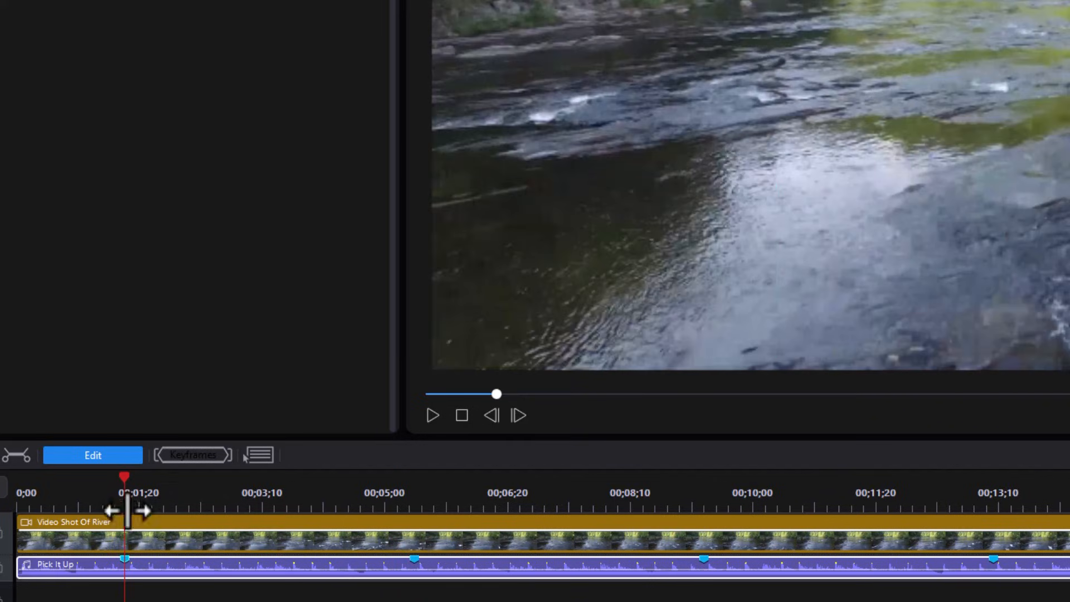
{"action": "right_click", "coordinate": [123, 477]}
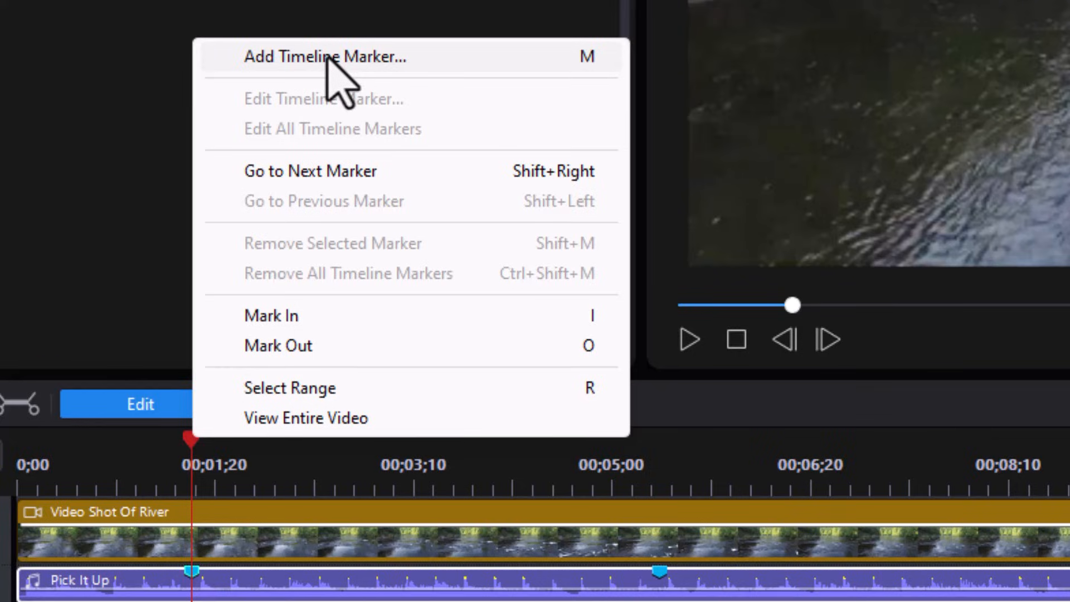
{"action": "left_click", "coordinate": [329, 58]}
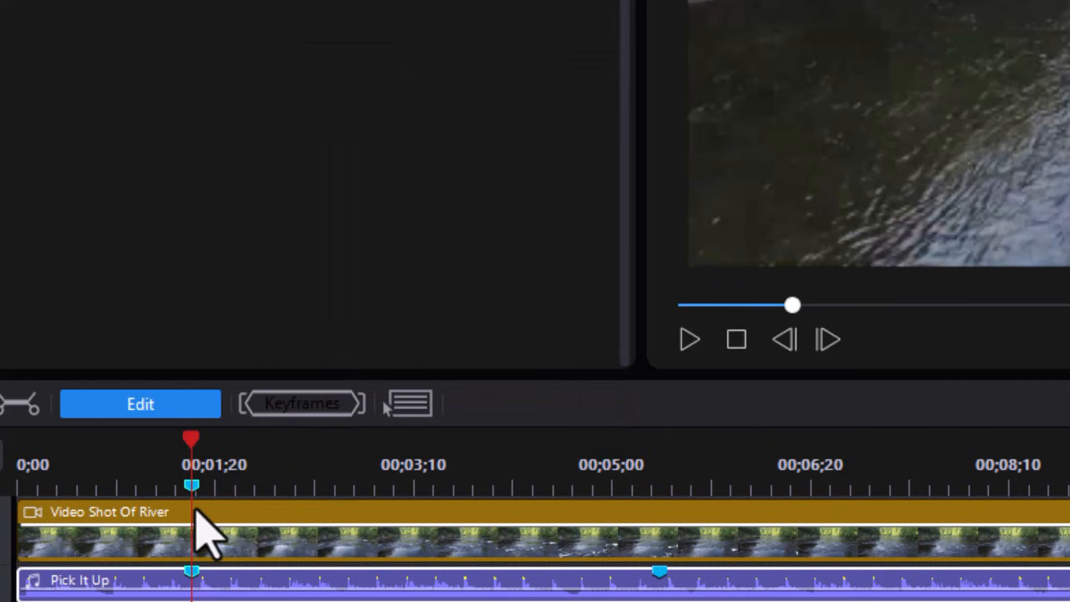
Add timeline markers at the second, third and fourth beat markers of the audio clip
{"action": "key", "text": "shift+m"}
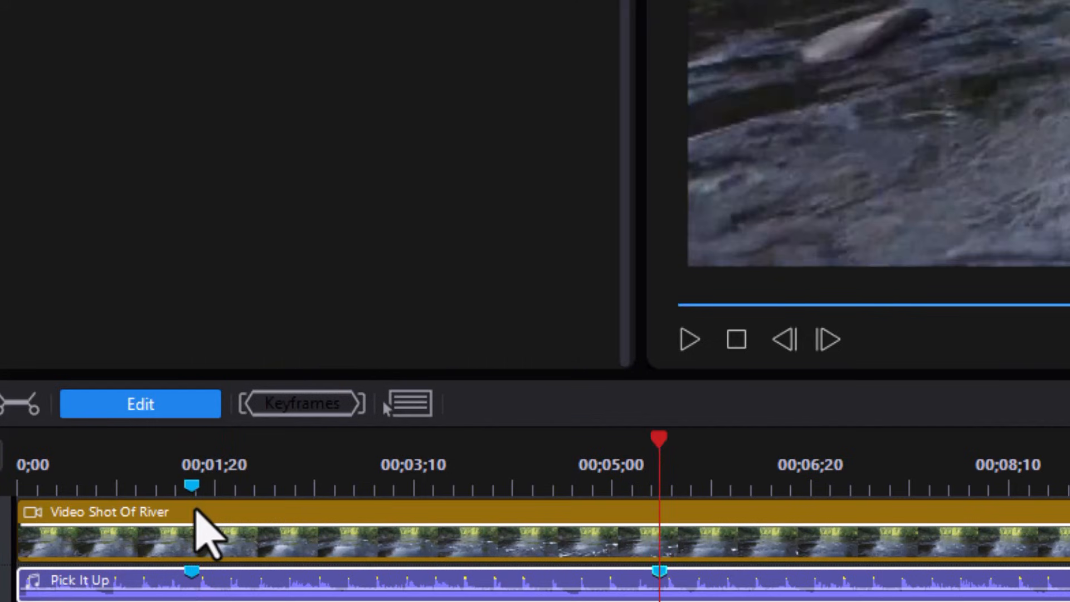
{"action": "right_click", "coordinate": [658, 444]}
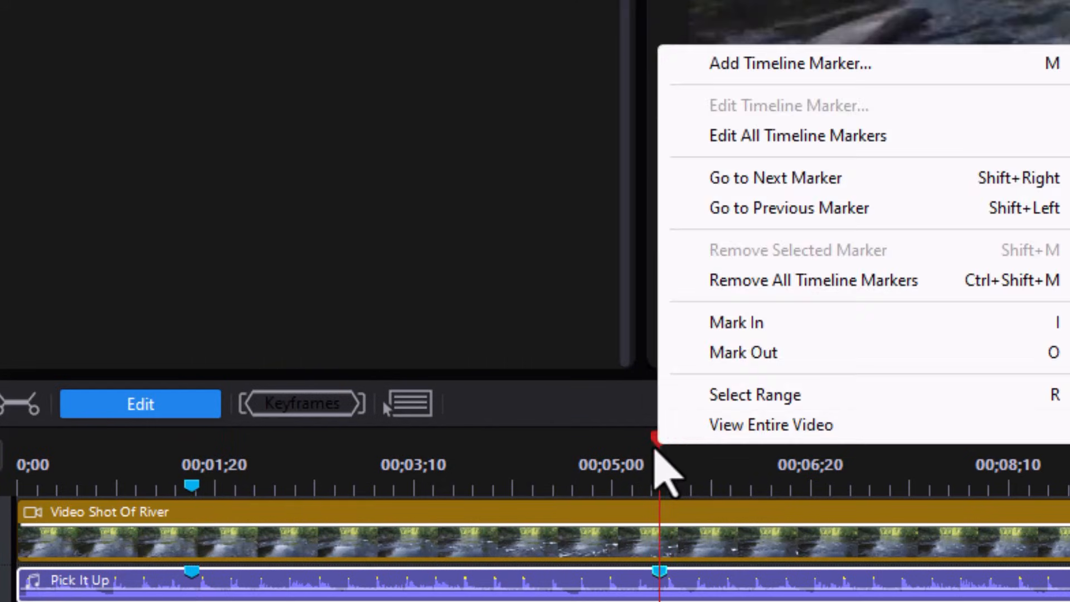
{"action": "left_click", "coordinate": [811, 58]}
{"action": "key", "text": "shift+Right"}
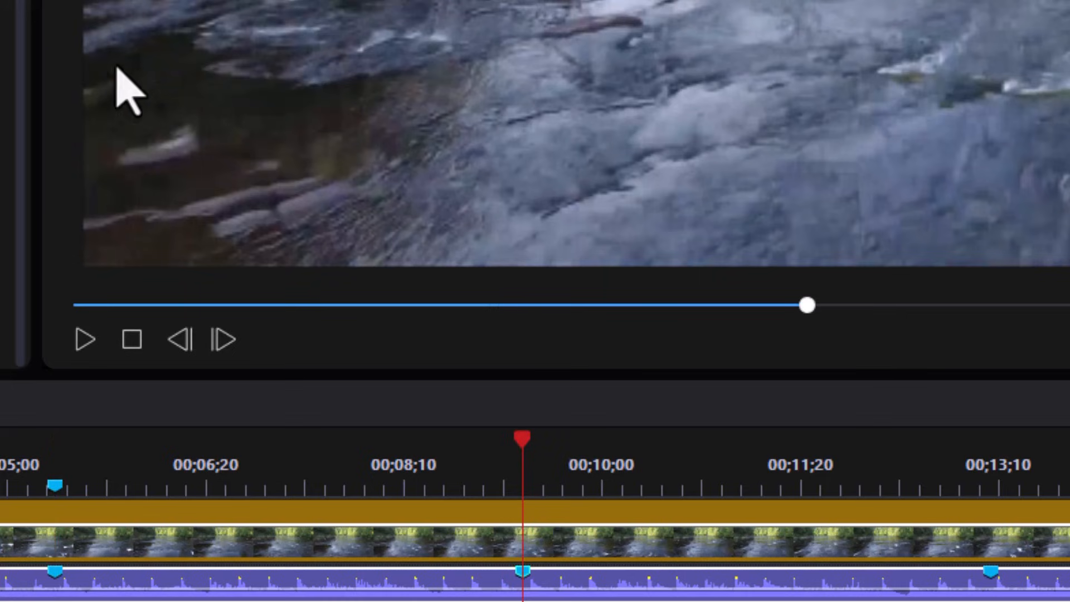
{"action": "right_click", "coordinate": [521, 448]}
{"action": "left_click", "coordinate": [652, 65]}
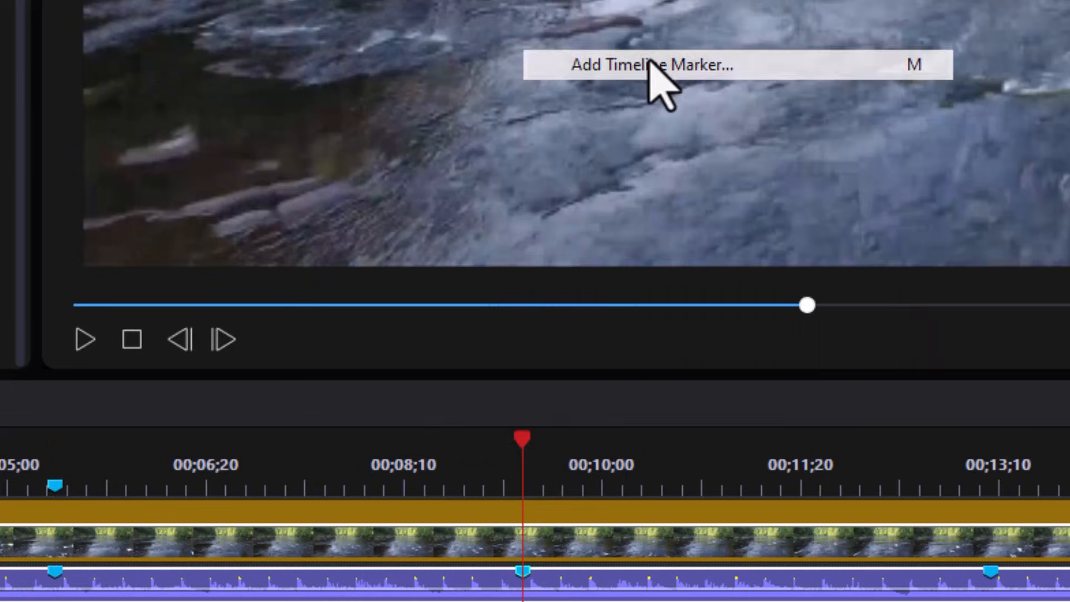
{"action": "key", "text": "shift+Right"}
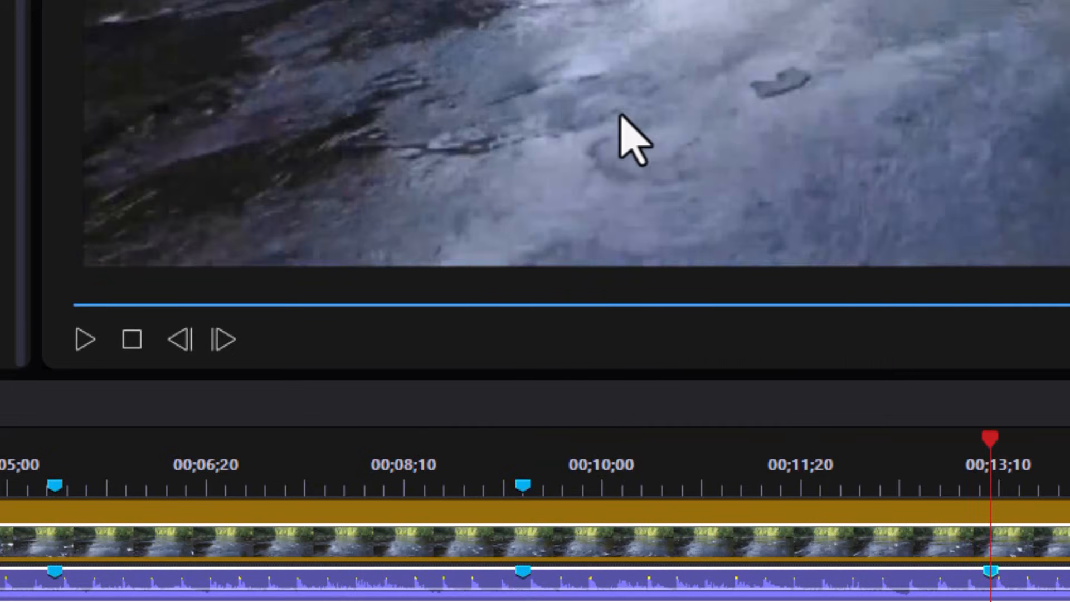
{"action": "right_click", "coordinate": [986, 448]}
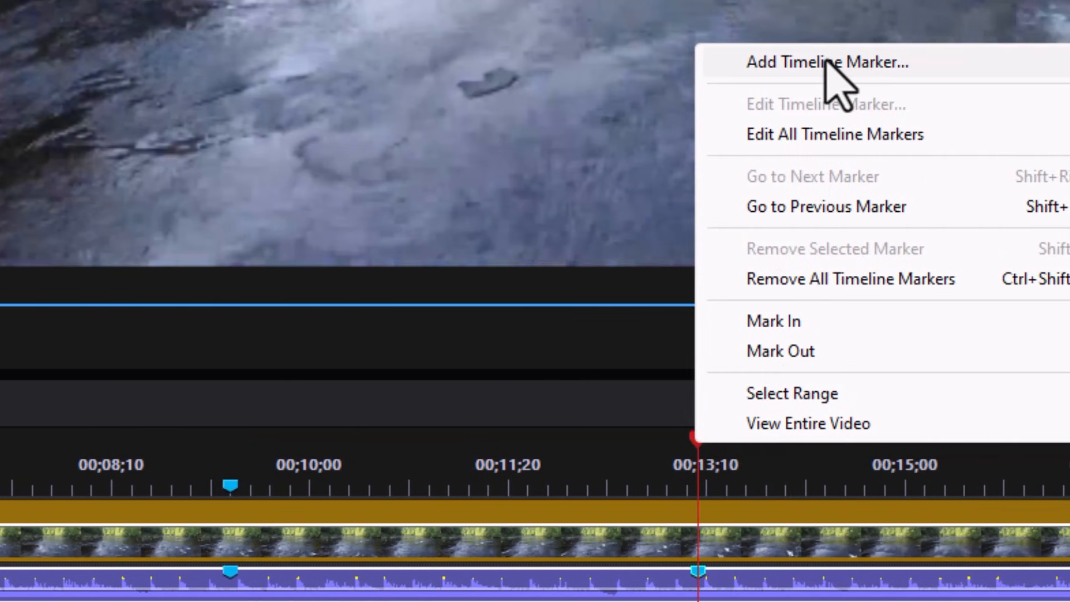
{"action": "left_click", "coordinate": [831, 63]}
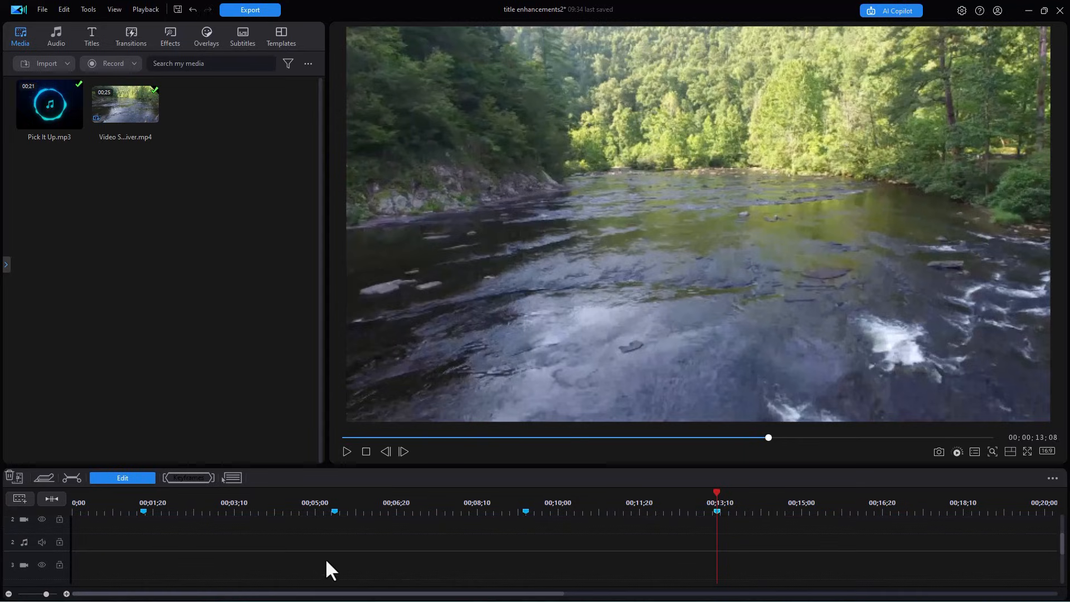
Place the Default plain-text title at the start of video track 2 and extend it to the end of the music at 00;00;20;08
{"action": "left_click", "coordinate": [193, 519]}
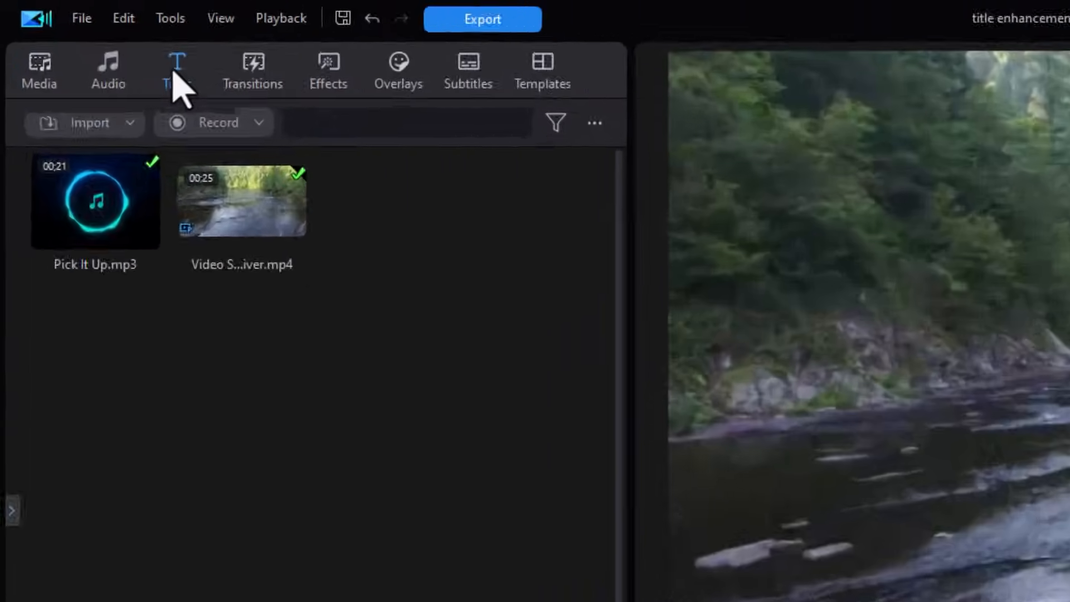
{"action": "left_click", "coordinate": [89, 37]}
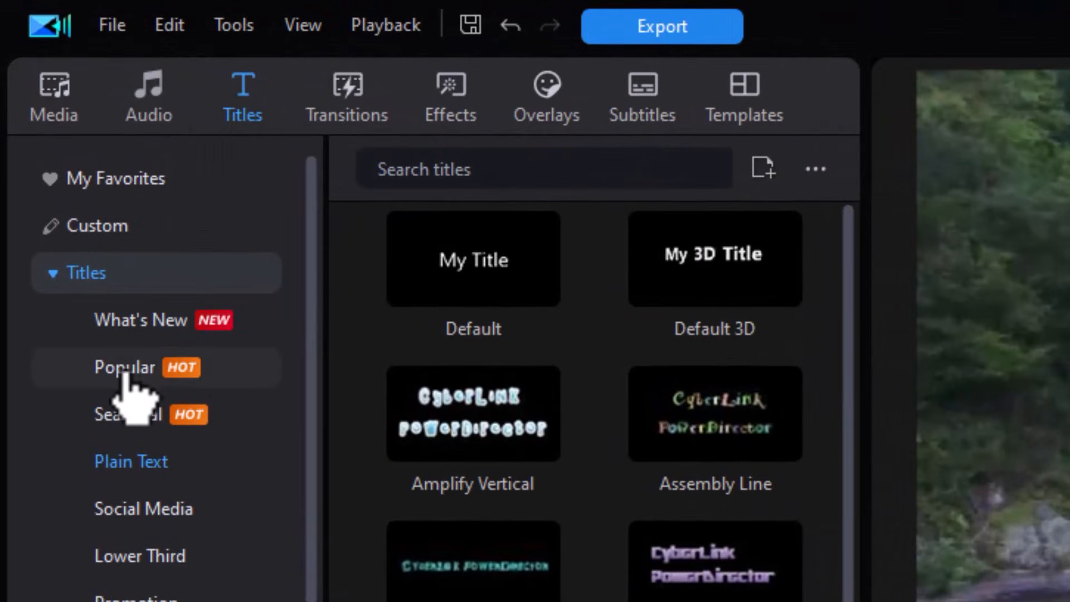
{"action": "left_click", "coordinate": [463, 263]}
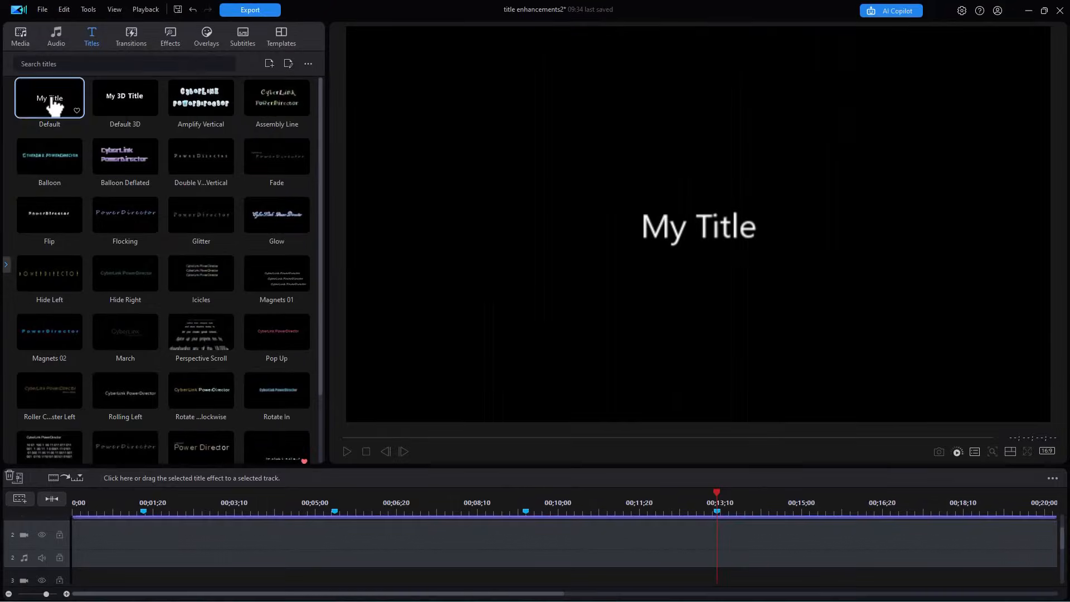
{"action": "left_click_drag", "start_coordinate": [51, 103], "coordinate": [67, 551]}
{"action": "left_click_drag", "start_coordinate": [305, 536], "coordinate": [1028, 532]}
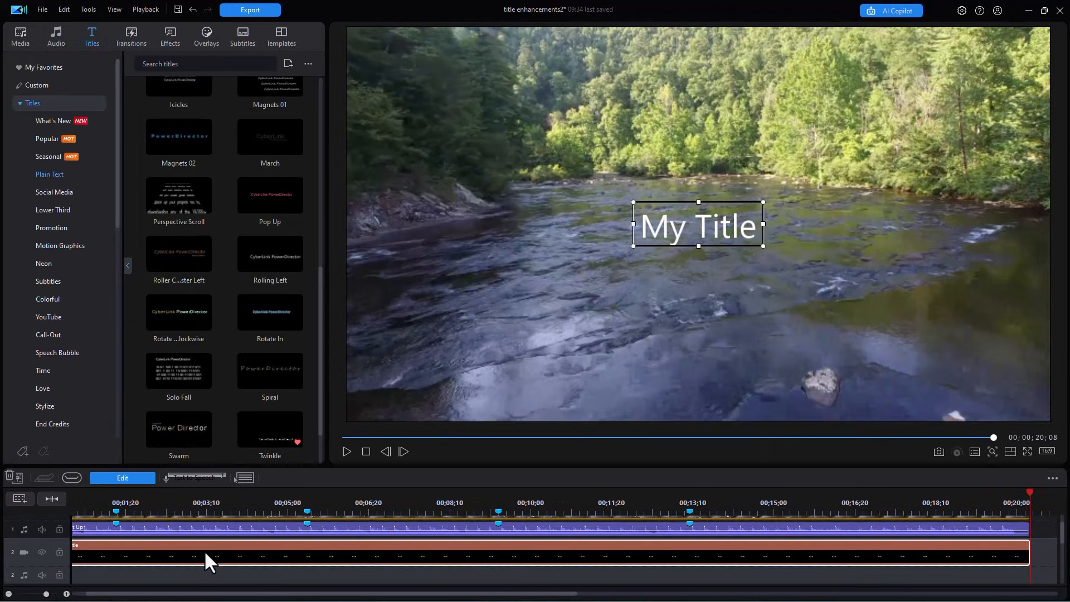
Open the title clip in Advanced Title Editing and replace its text with "Etscher River"
{"action": "right_click", "coordinate": [202, 551]}
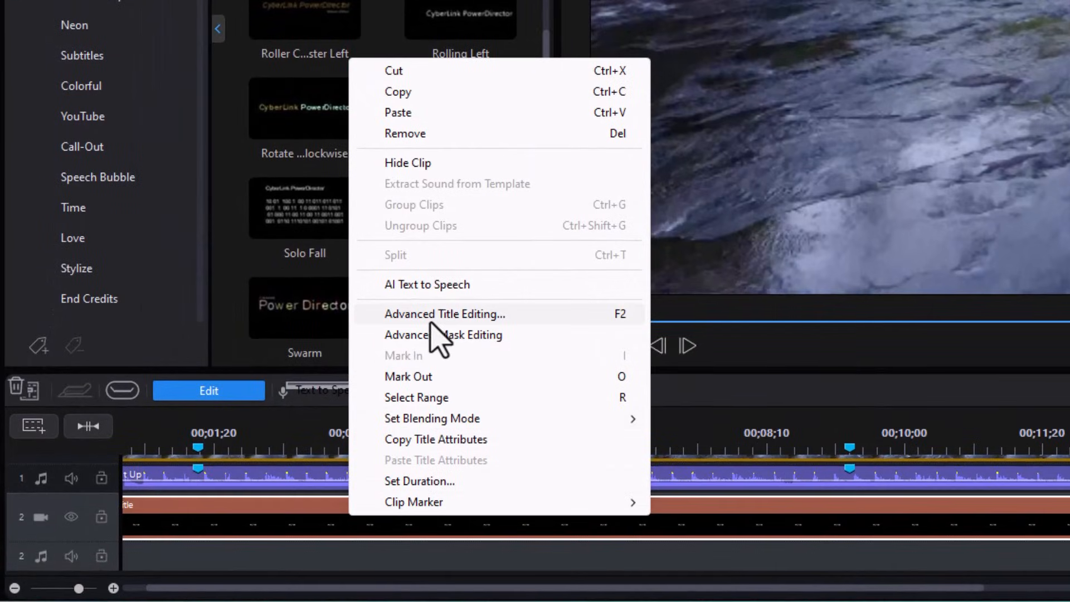
{"action": "left_click", "coordinate": [432, 315]}
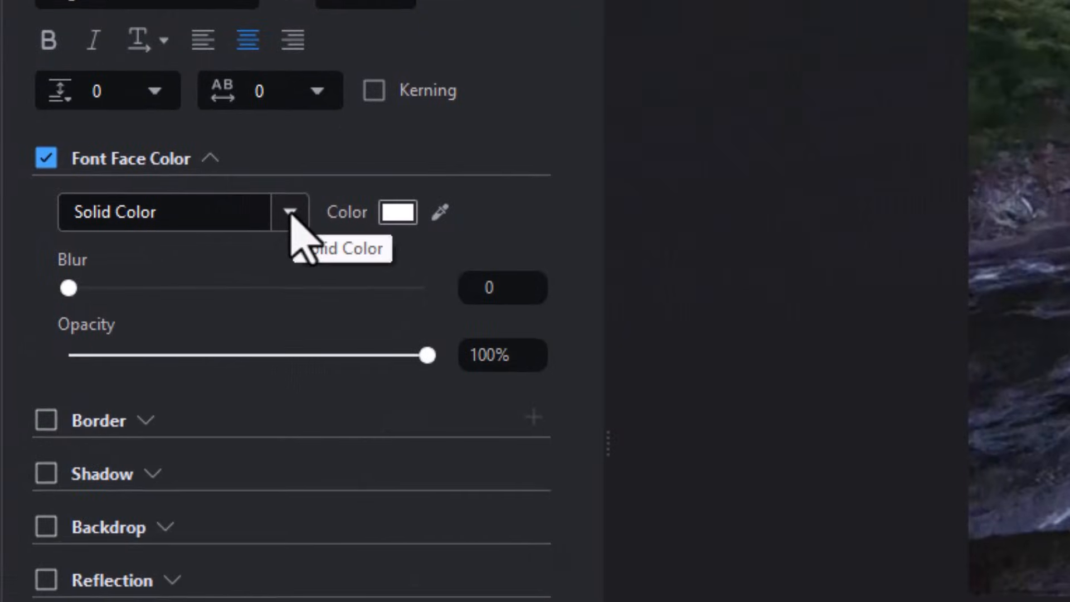
{"action": "left_click", "coordinate": [293, 219]}
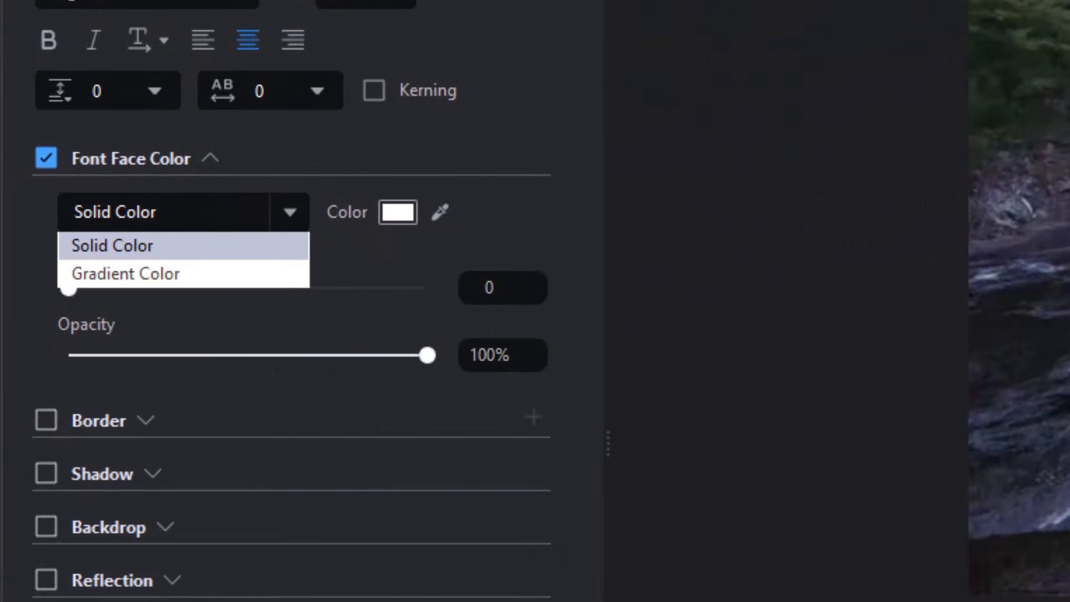
{"action": "key", "text": "Escape"}
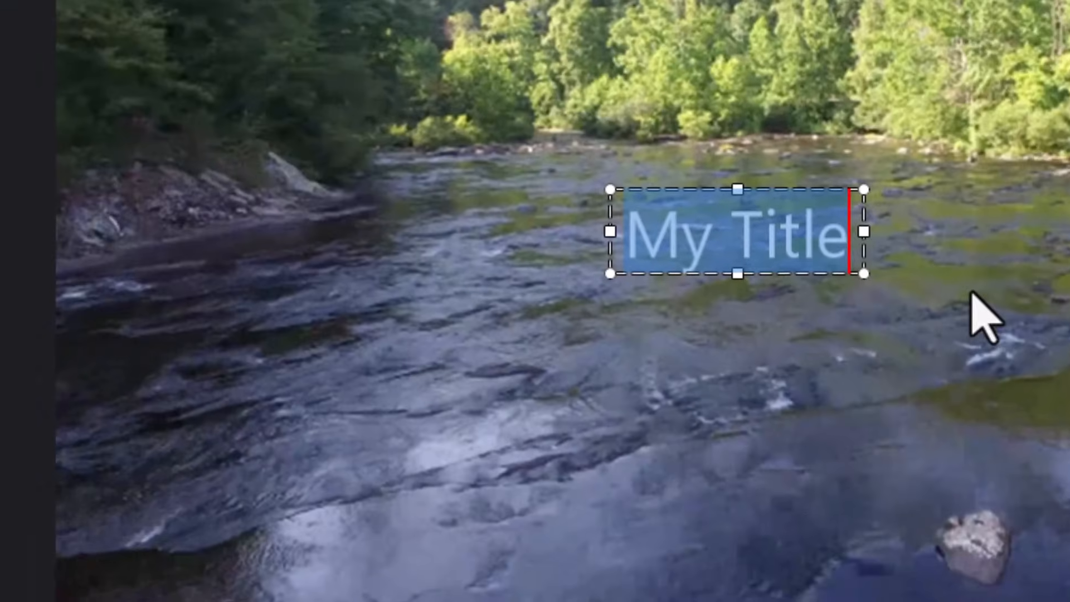
{"action": "mouse_move", "coordinate": [892, 294]}
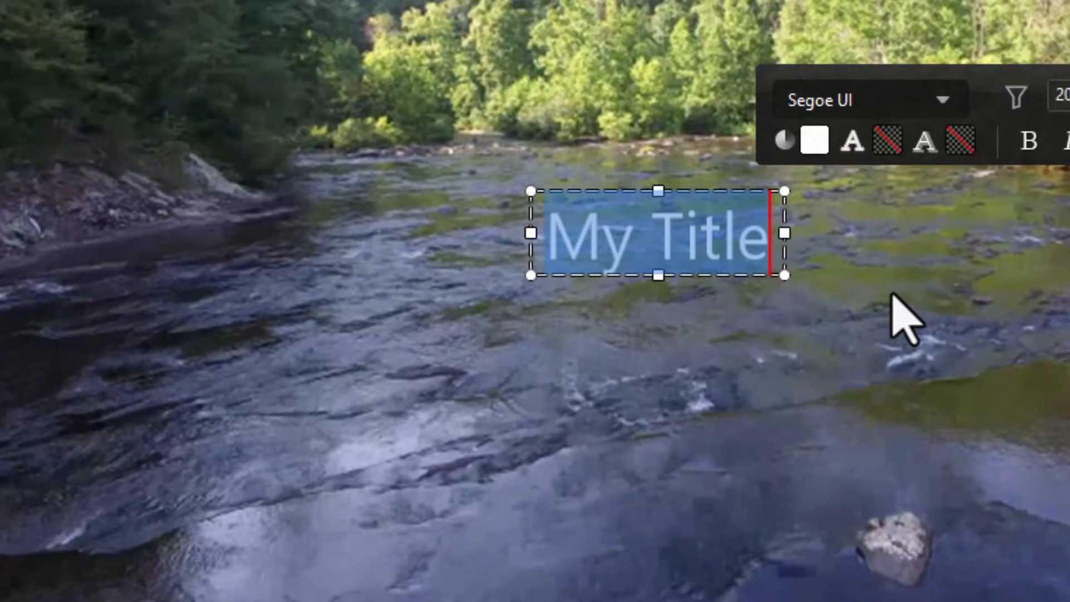
{"action": "type", "text": "Etscher River"}
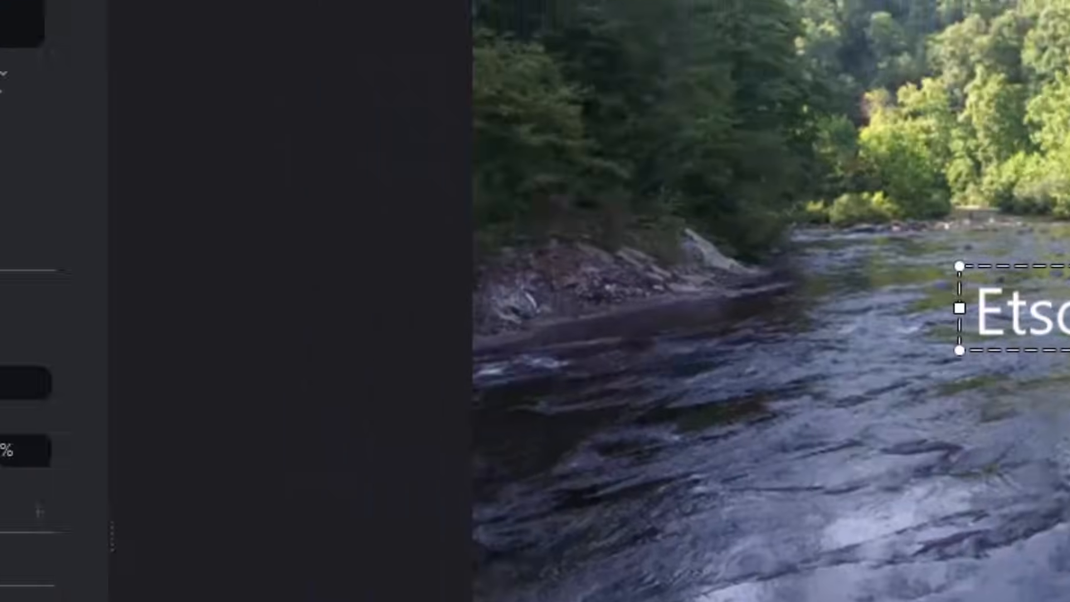
Set the title's font to Impact and its size to 36
{"action": "left_click", "coordinate": [233, 161]}
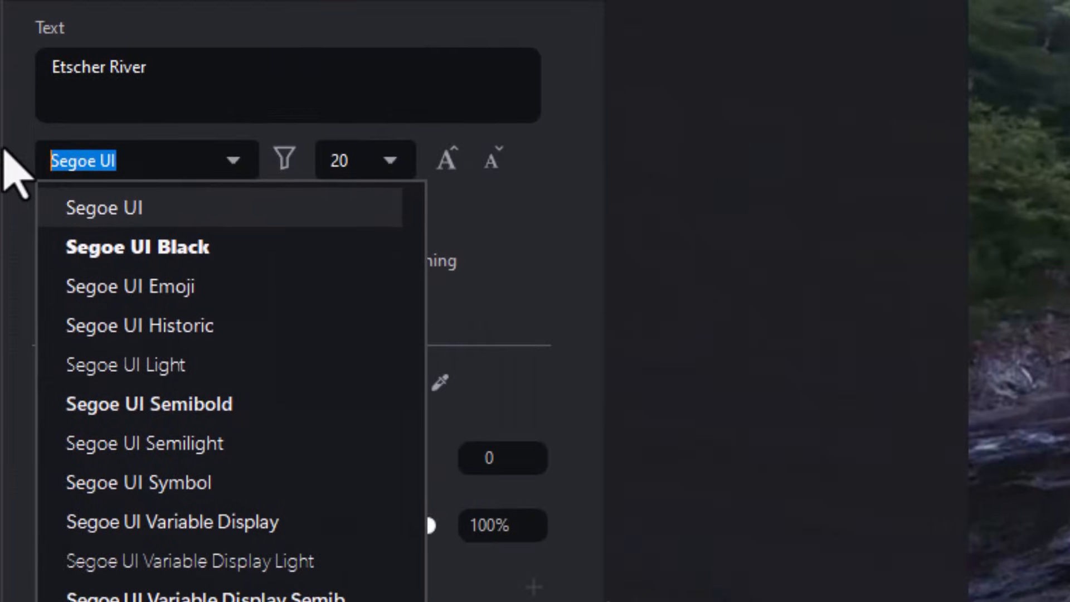
{"action": "type", "text": "Impact"}
{"action": "key", "text": "Return"}
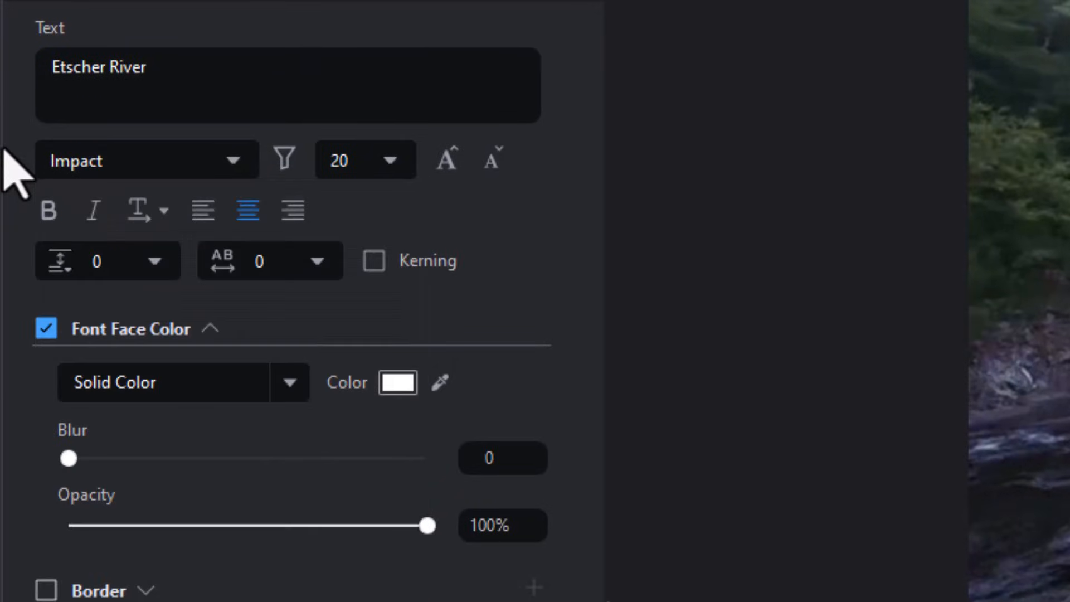
{"action": "left_click", "coordinate": [392, 161]}
{"action": "left_click", "coordinate": [347, 334]}
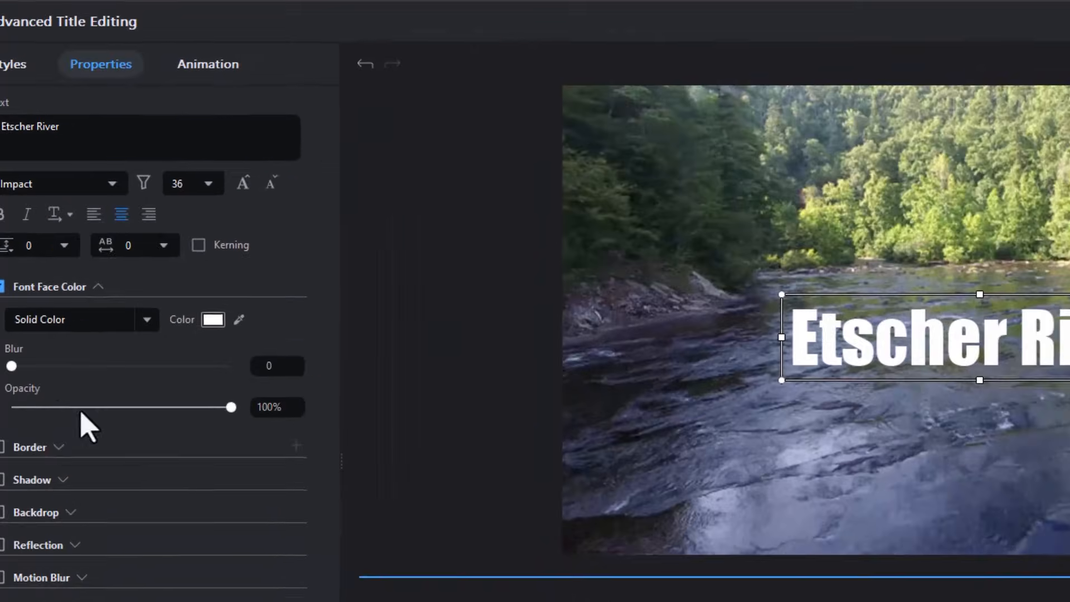
Change the "Etscher River" font face to a gradient color and darken its blue stop to #0052A3
{"action": "left_click", "coordinate": [147, 320]}
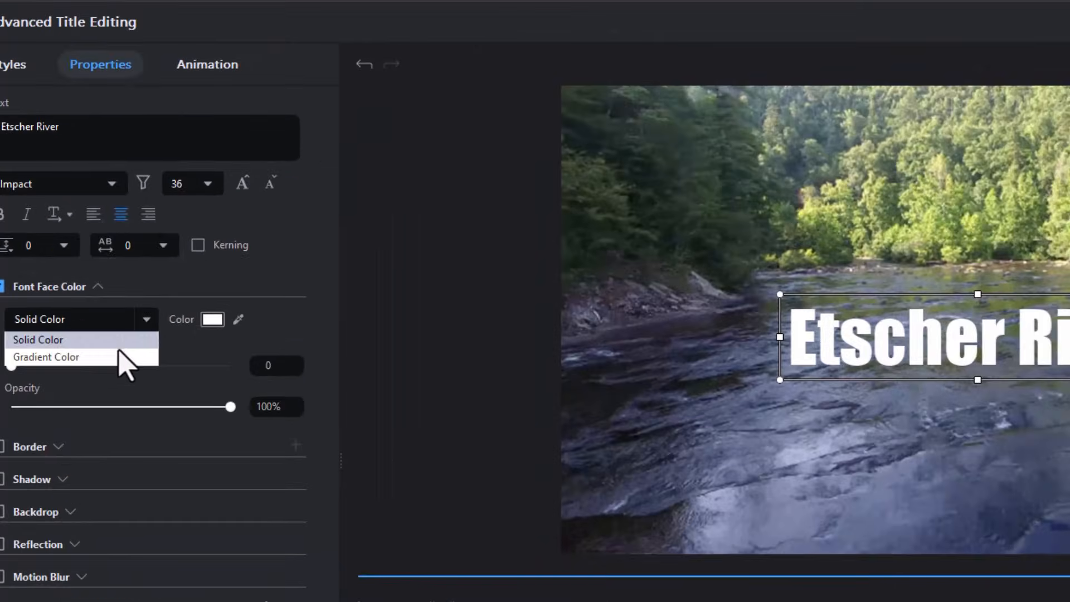
{"action": "left_click", "coordinate": [117, 358]}
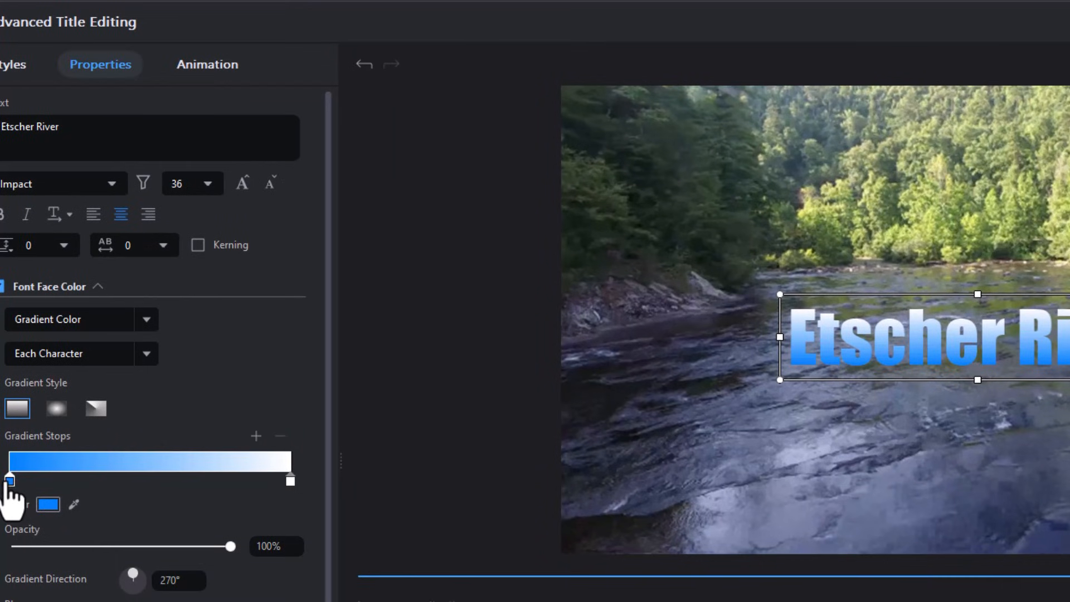
{"action": "left_click", "coordinate": [48, 505]}
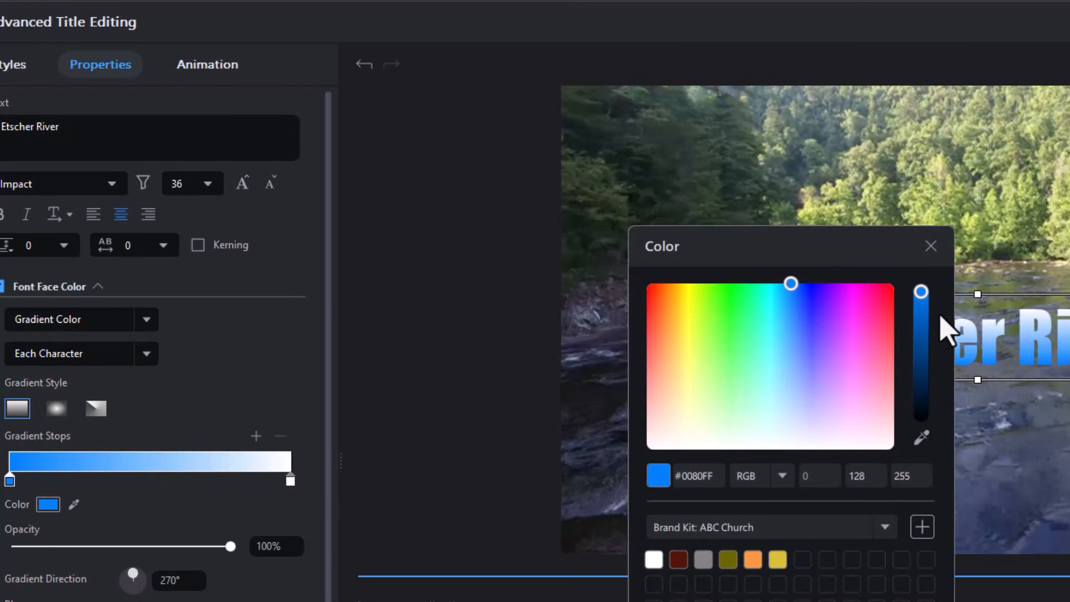
{"action": "left_click_drag", "start_coordinate": [922, 297], "coordinate": [925, 339]}
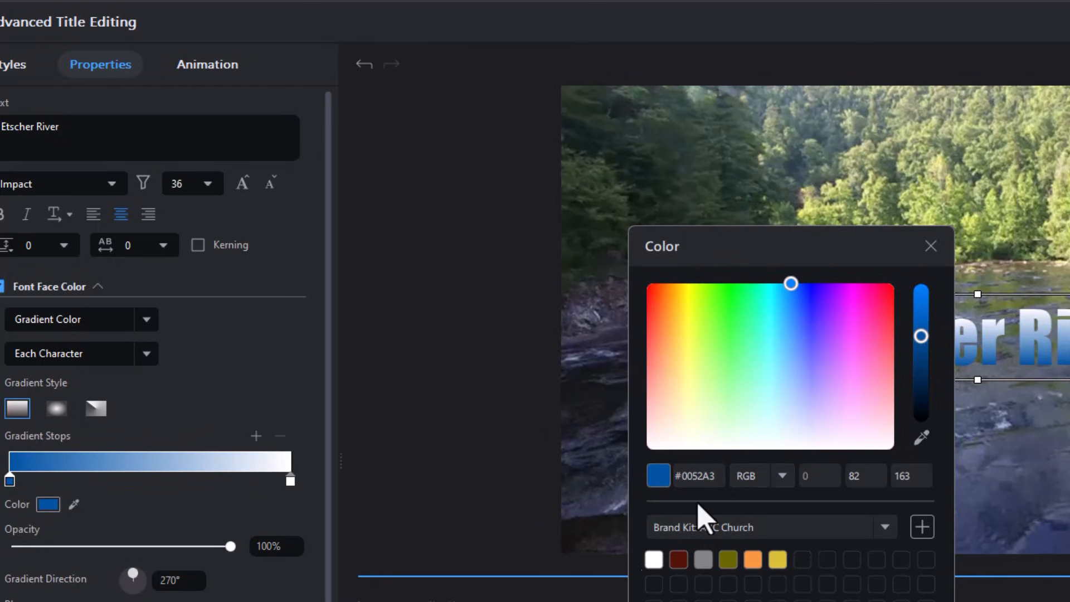
{"action": "left_click", "coordinate": [797, 601]}
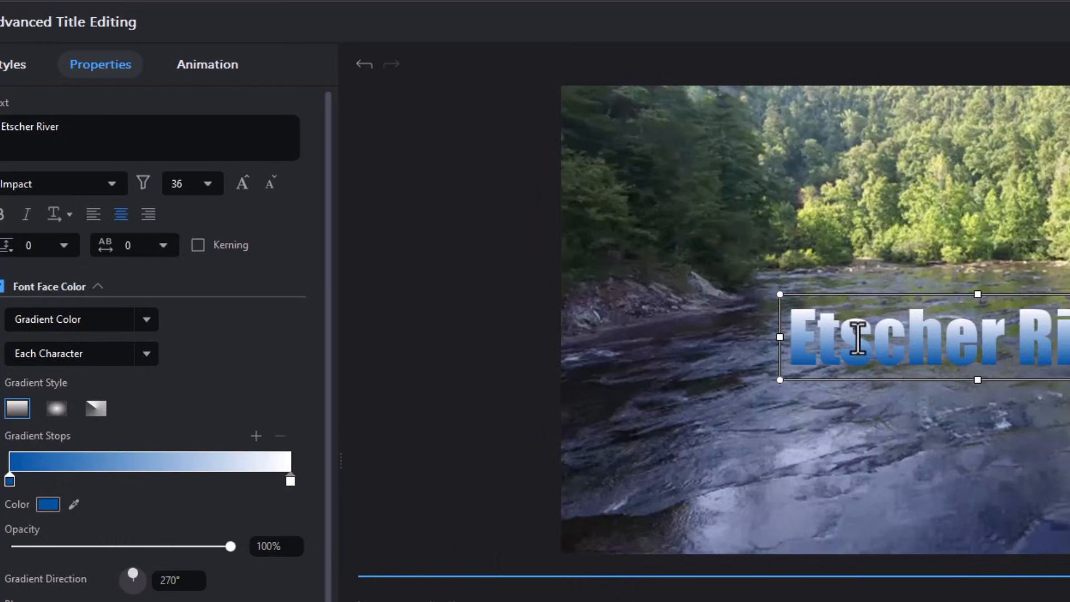
Add a gradient stop slightly past the middle of the title's gradient and darken its color to #516B85
{"action": "left_click", "coordinate": [256, 437]}
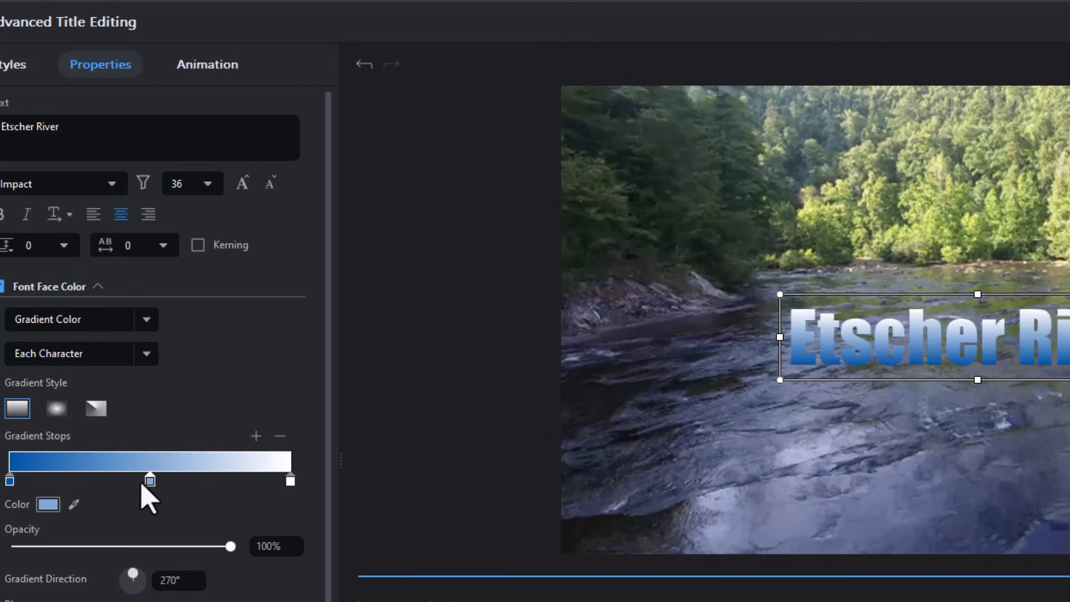
{"action": "mouse_move", "coordinate": [149, 482]}
{"action": "left_mouse_down"}
{"action": "mouse_move", "coordinate": [93, 482]}
{"action": "mouse_move", "coordinate": [180, 484]}
{"action": "mouse_move", "coordinate": [155, 483]}
{"action": "left_mouse_up"}
{"action": "left_click", "coordinate": [47, 504]}
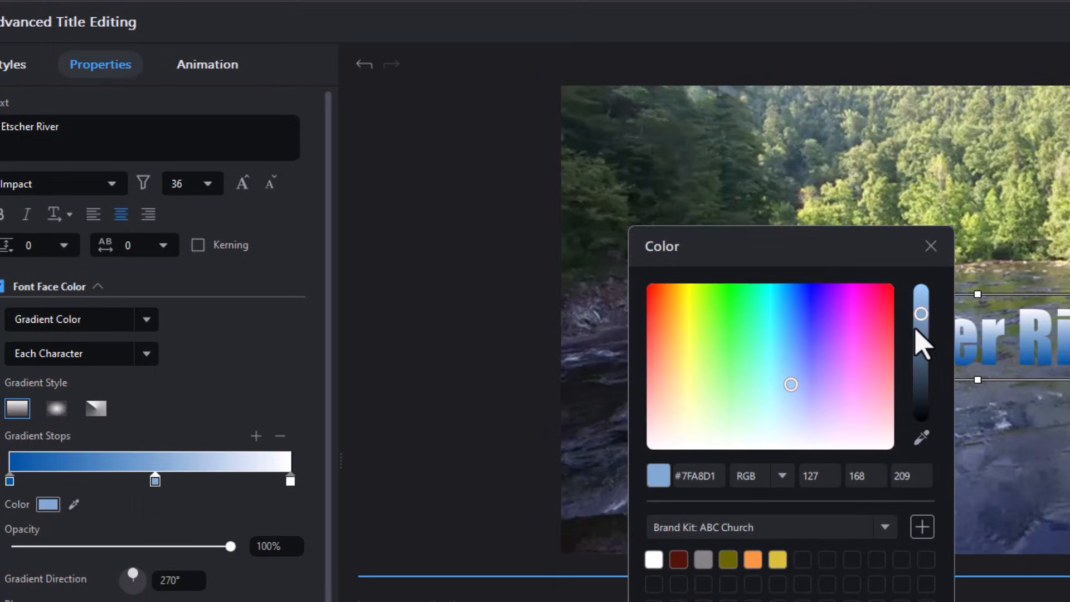
{"action": "left_click_drag", "start_coordinate": [920, 319], "coordinate": [919, 354]}
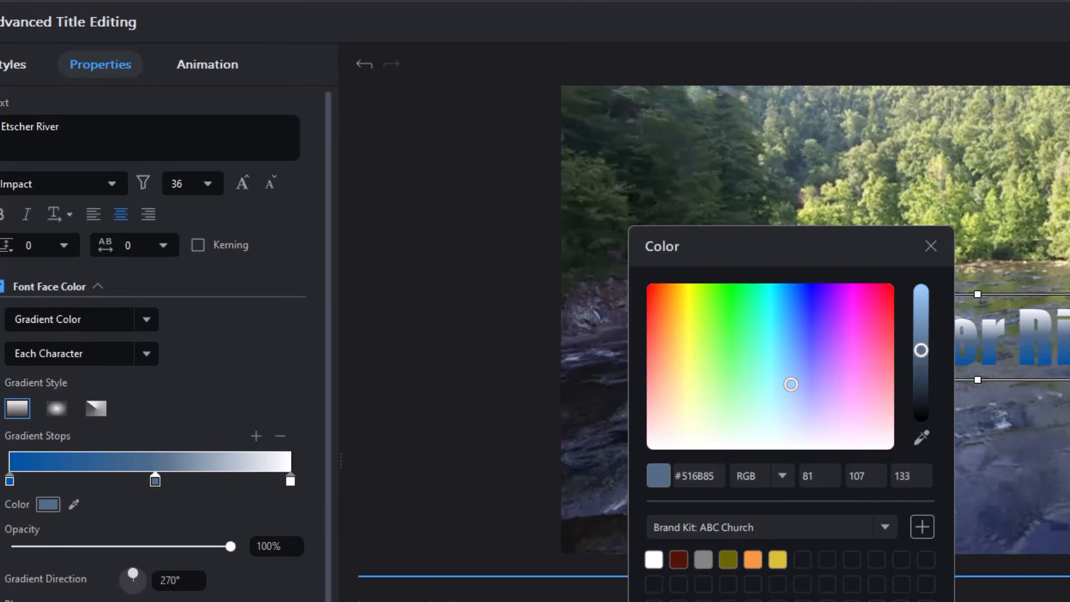
{"action": "left_click", "coordinate": [753, 601]}
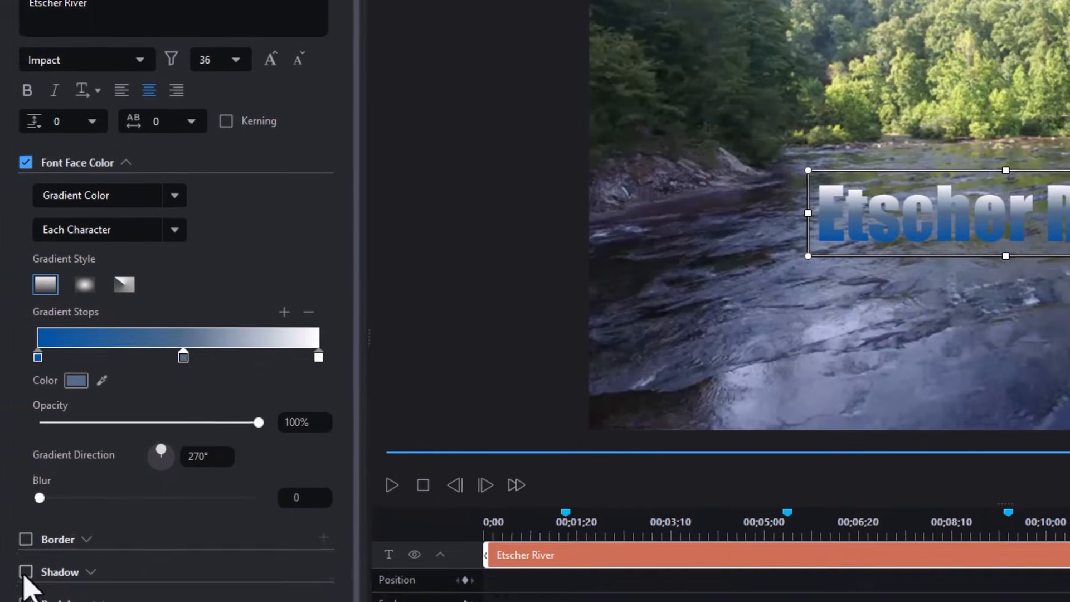
Enable a shadow on the "Etscher River" text with a distance of 1.5
{"action": "left_click", "coordinate": [0, 601]}
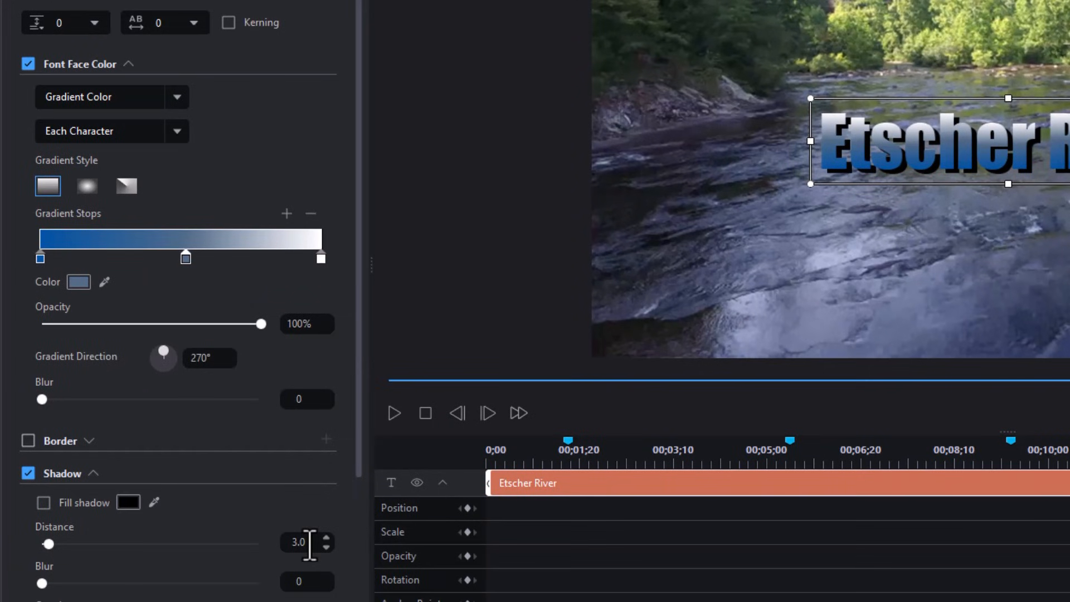
{"action": "left_click_drag", "start_coordinate": [310, 544], "coordinate": [248, 536]}
{"action": "type", "text": "1.5"}
{"action": "key", "text": "Return"}
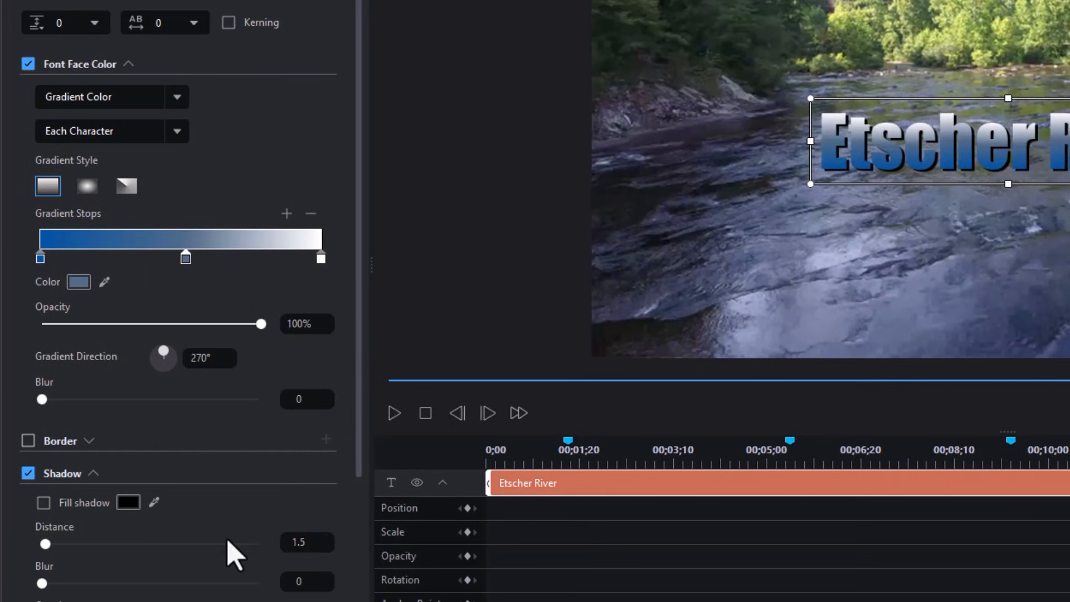
{"action": "left_click", "coordinate": [698, 287]}
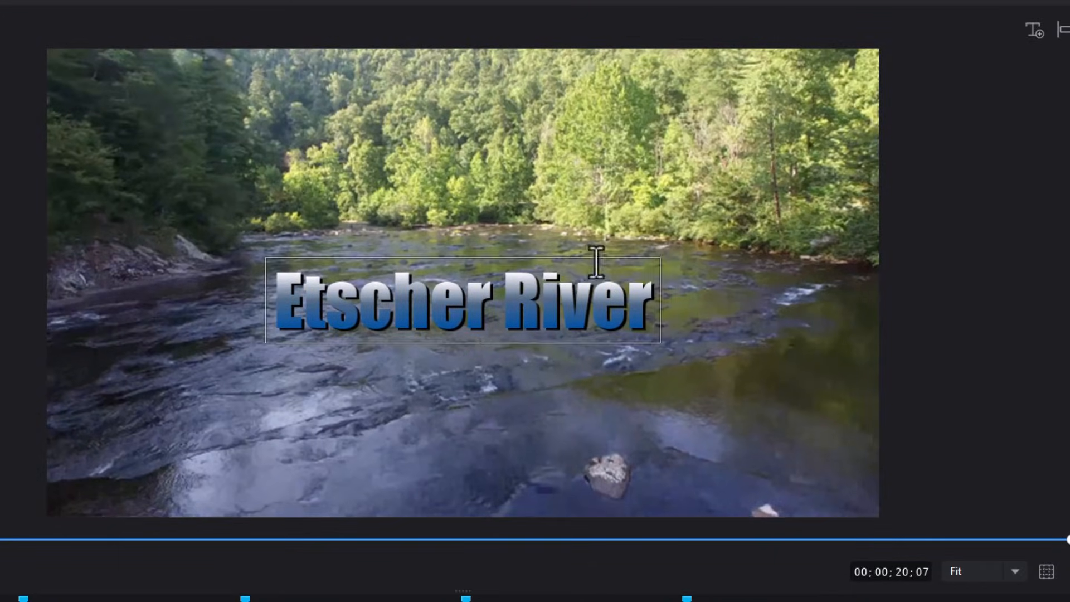
Add a second text line reading "Canoe Expeditions" and place it just below "Etscher River", aligned with its end
{"action": "left_click", "coordinate": [1033, 33]}
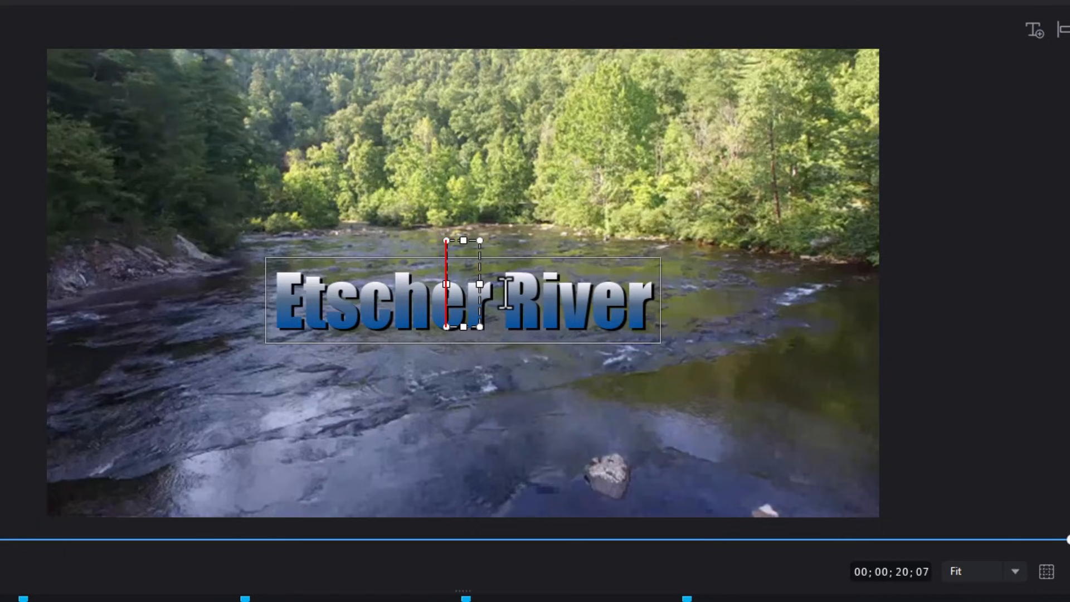
{"action": "type", "text": "Canoe Expeditions"}
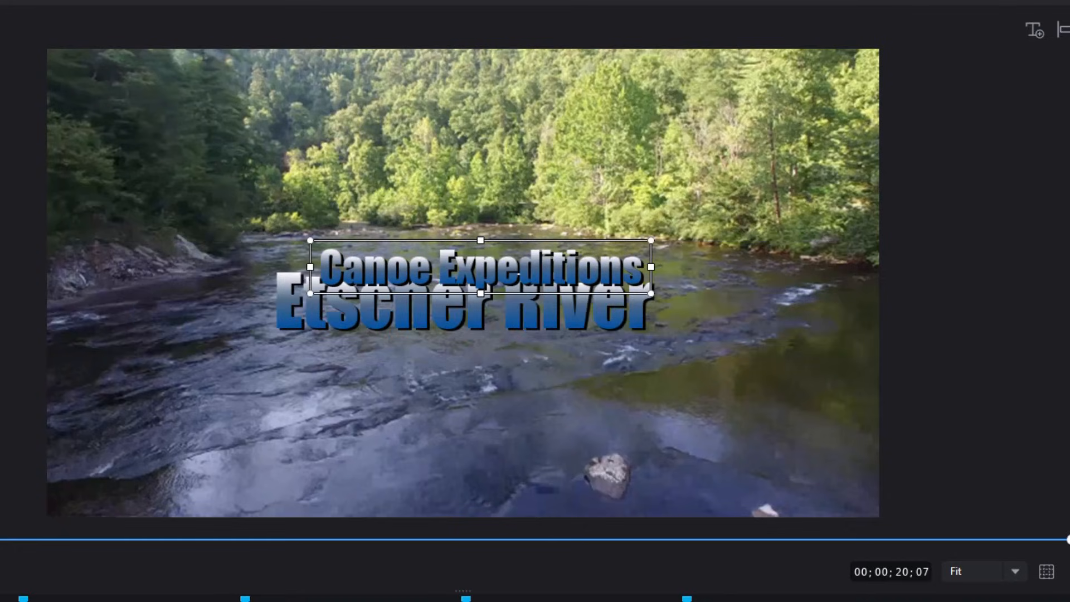
{"action": "left_click_drag", "start_coordinate": [354, 236], "coordinate": [359, 324]}
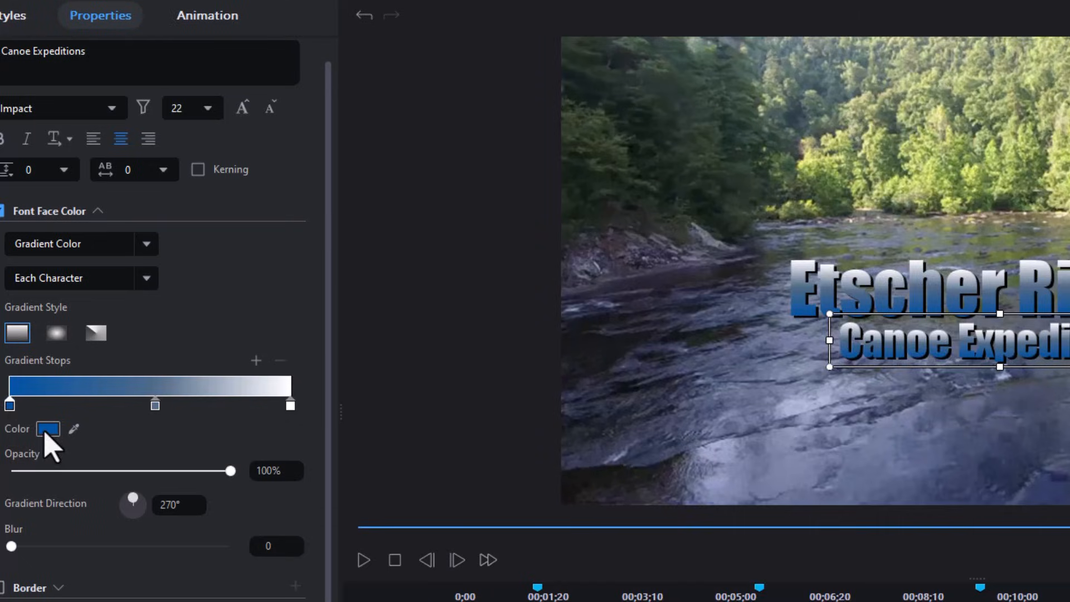
Recolor the "Canoe Expeditions" gradient green, with #21A311 for the first stop and #33851D for the middle stop
{"action": "left_click", "coordinate": [48, 429]}
{"action": "left_click", "coordinate": [724, 252]}
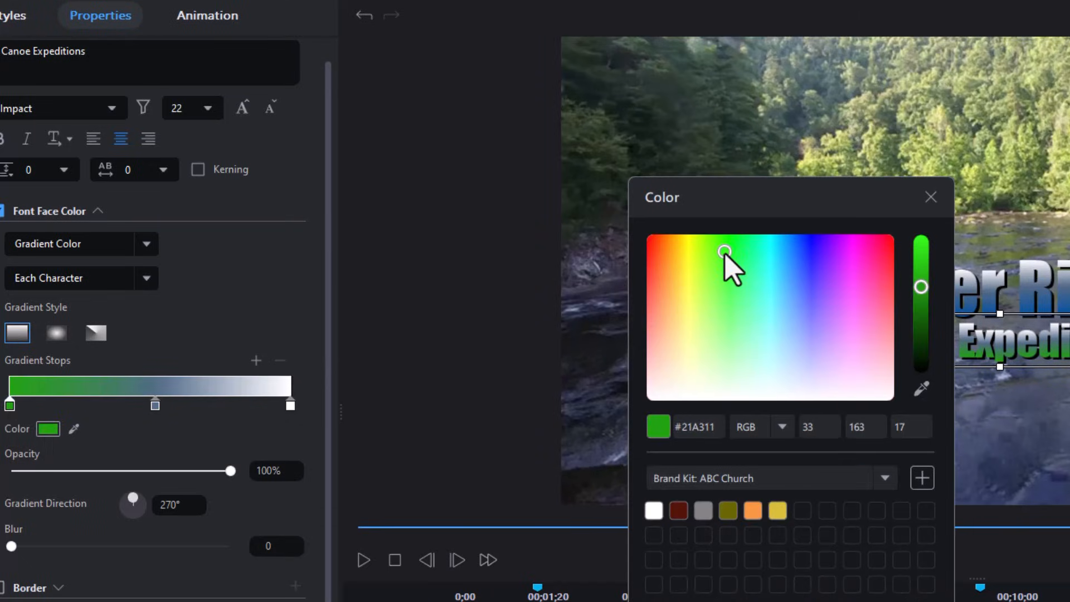
{"action": "left_click", "coordinate": [747, 601]}
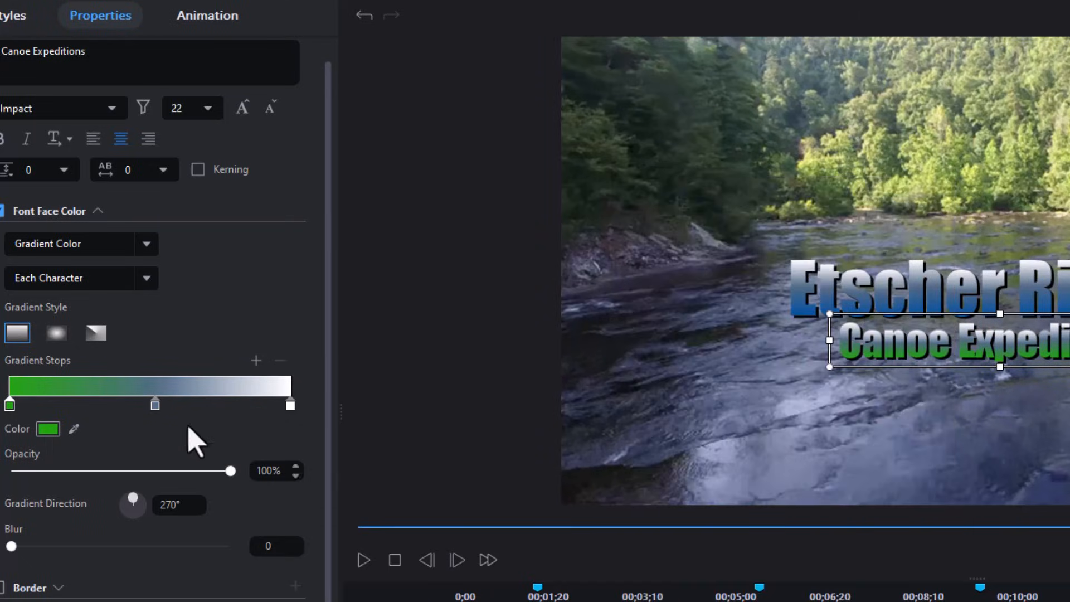
{"action": "left_click", "coordinate": [155, 407]}
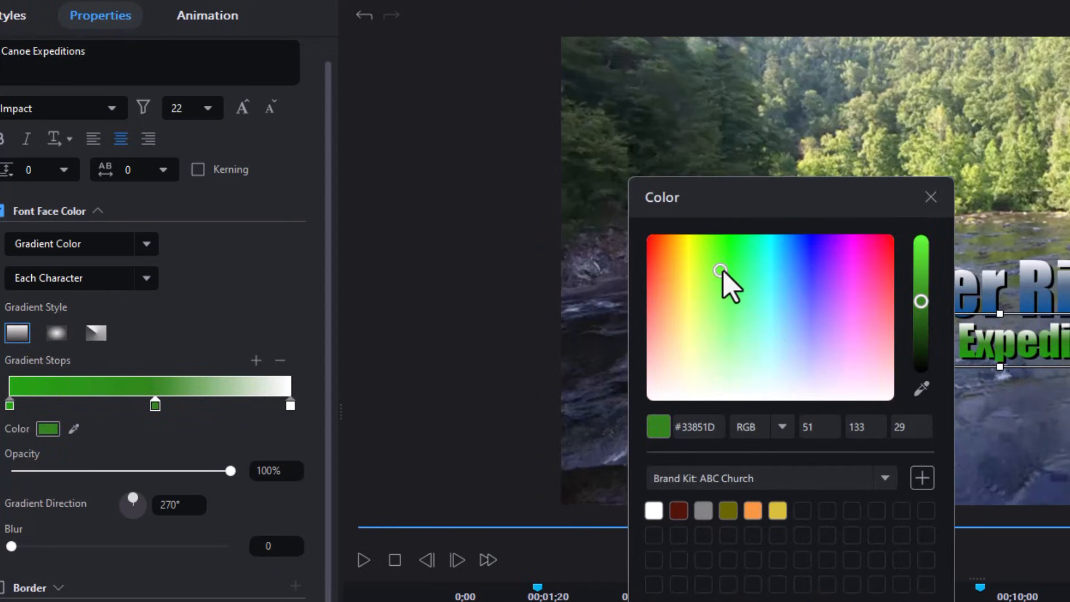
{"action": "left_click", "coordinate": [903, 601]}
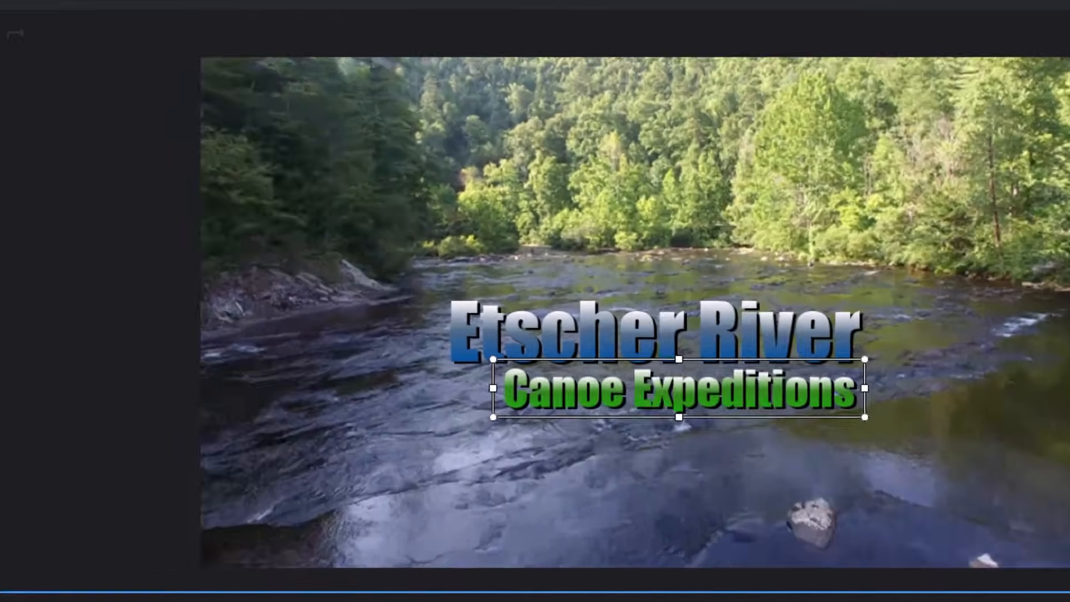
Add a third text line reading "etchanoe.com" with a solid font face color and place it below "Canoe Expeditions"
{"action": "left_click", "coordinate": [1038, 15]}
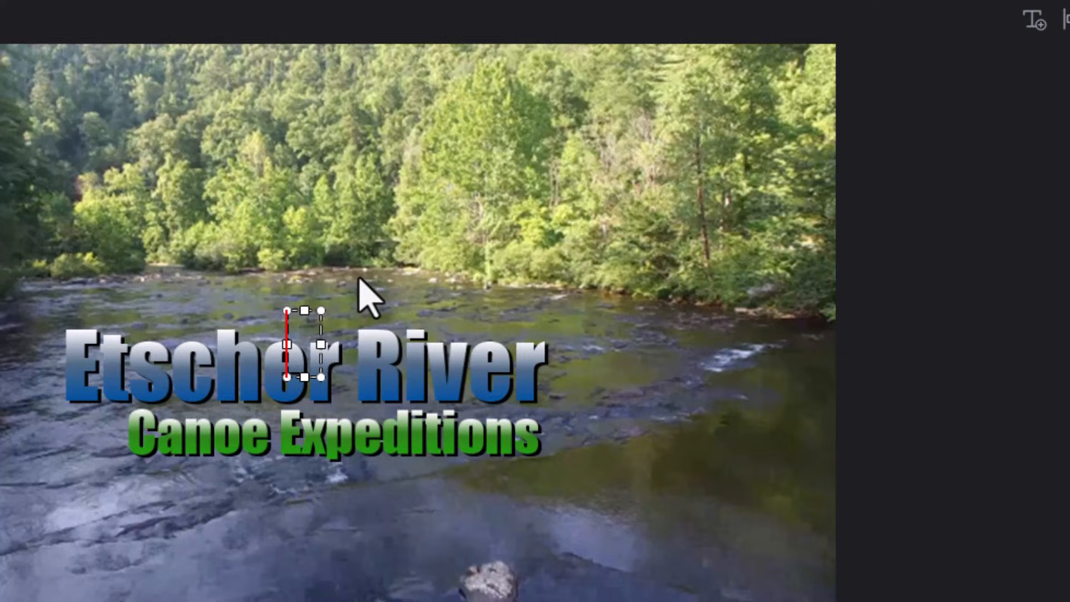
{"action": "left_click", "coordinate": [256, 347]}
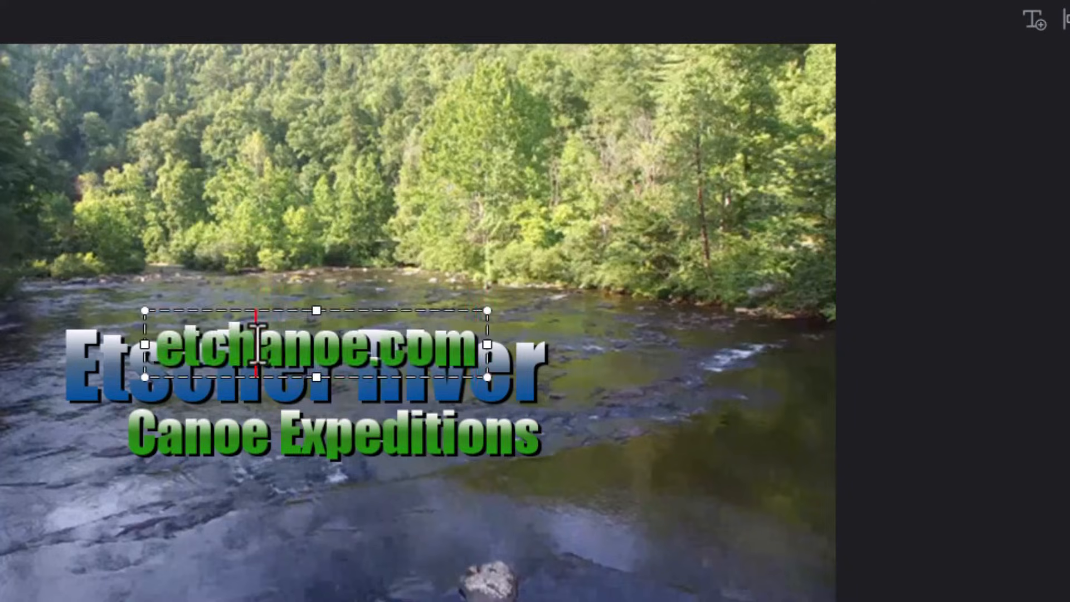
{"action": "key", "text": "ctrl+a"}
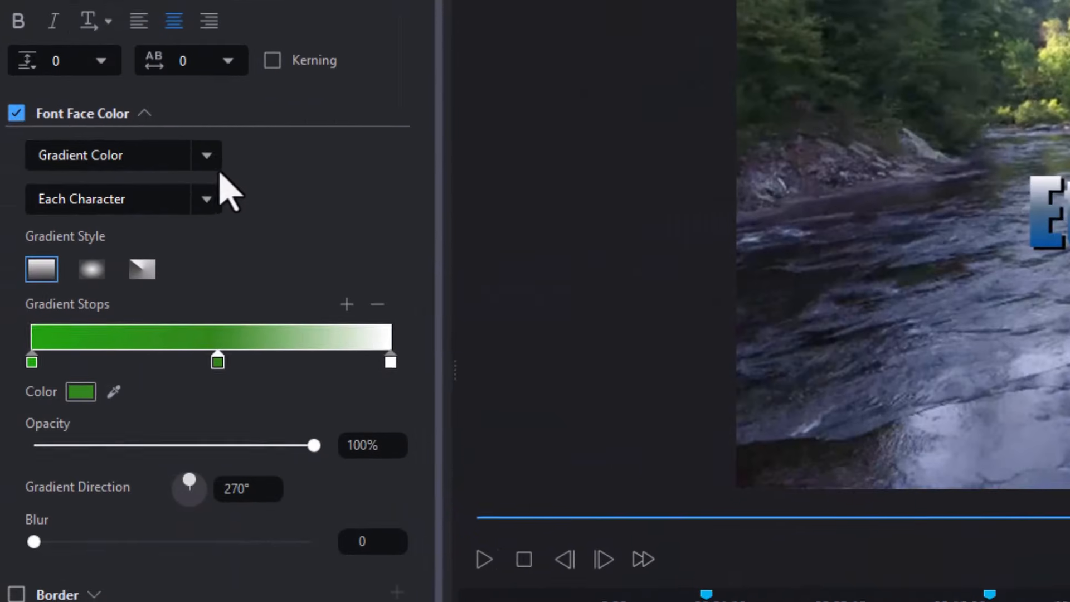
{"action": "left_click", "coordinate": [207, 155]}
{"action": "left_click", "coordinate": [161, 188]}
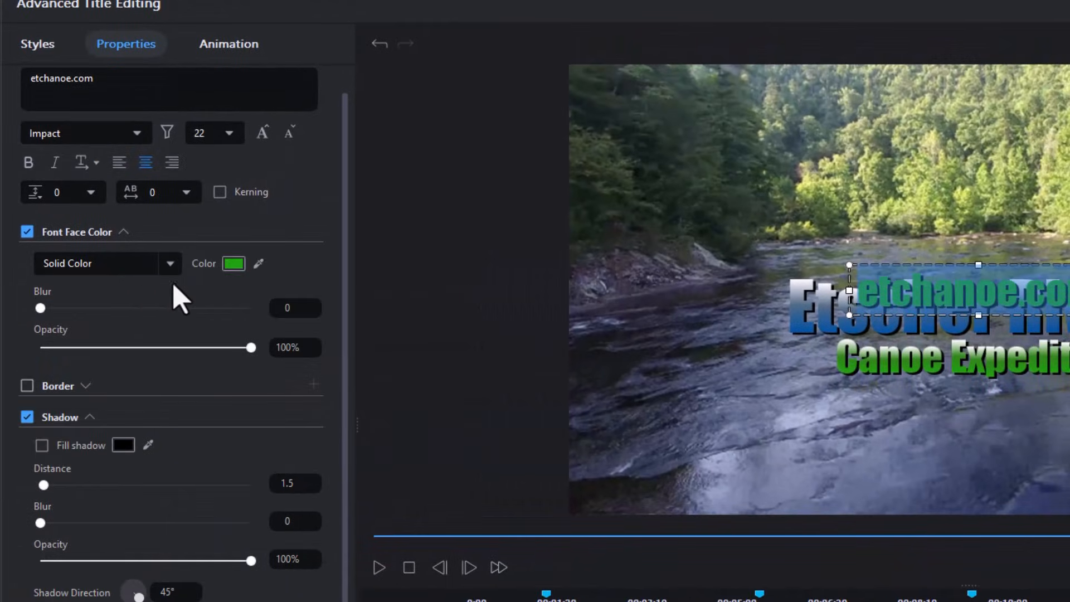
{"action": "left_click_drag", "start_coordinate": [936, 263], "coordinate": [980, 370]}
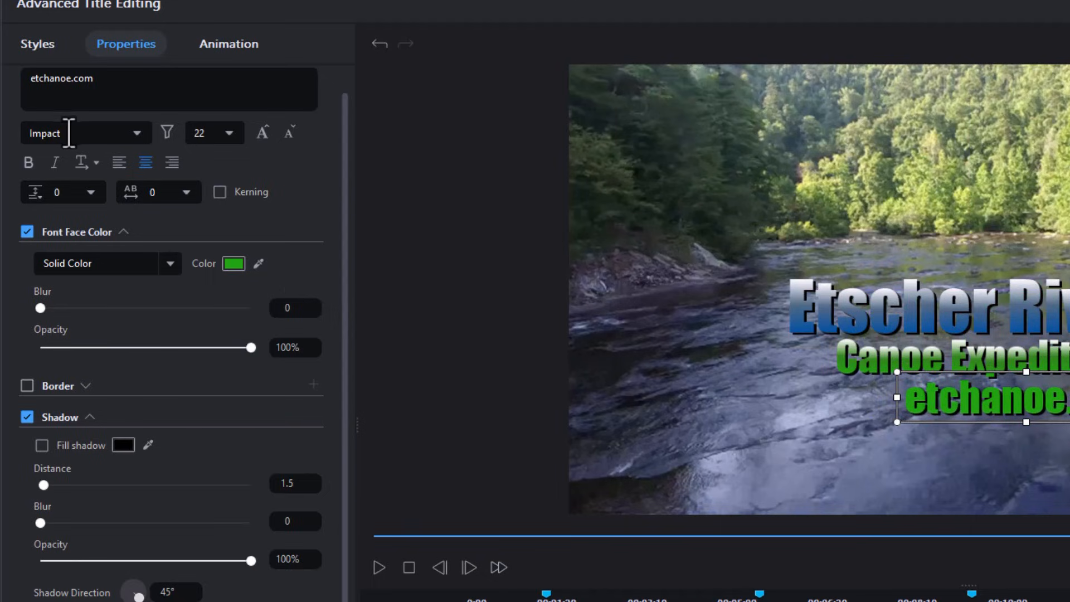
Set the "etchanoe.com" line to white (#FFFFFF) Geometos and scale it down, aligning its end with "Canoe Expeditions" above
{"action": "left_click", "coordinate": [137, 134]}
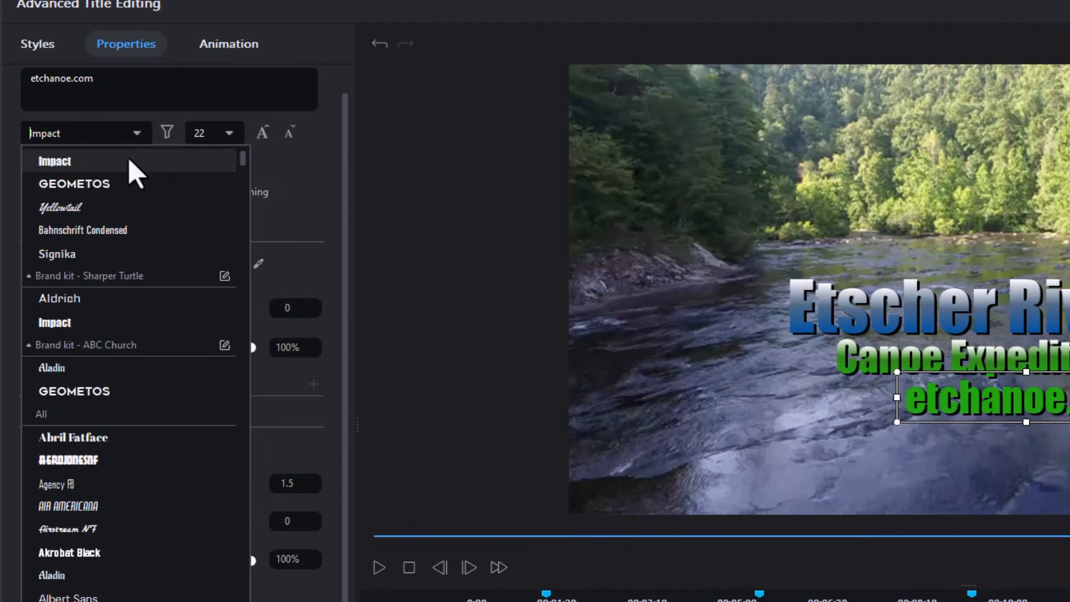
{"action": "left_click", "coordinate": [102, 184]}
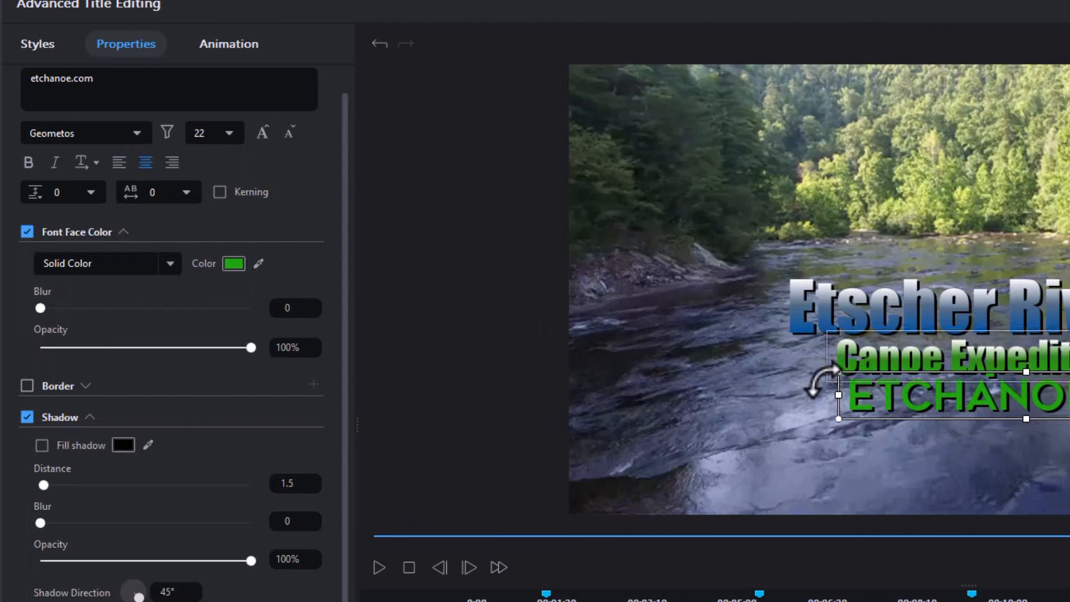
{"action": "left_click", "coordinate": [234, 263]}
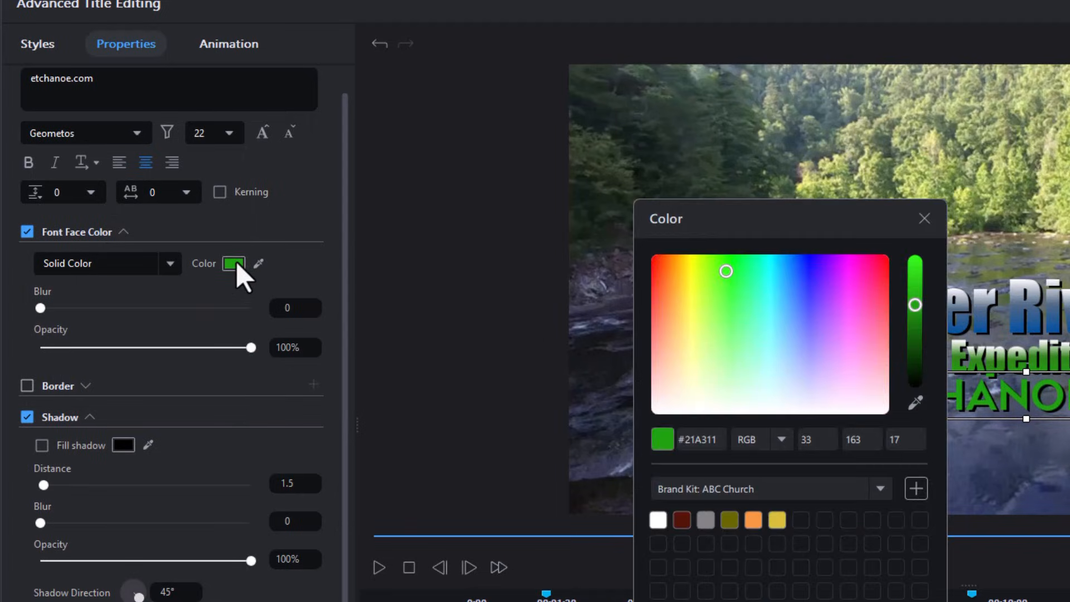
{"action": "left_click", "coordinate": [658, 521]}
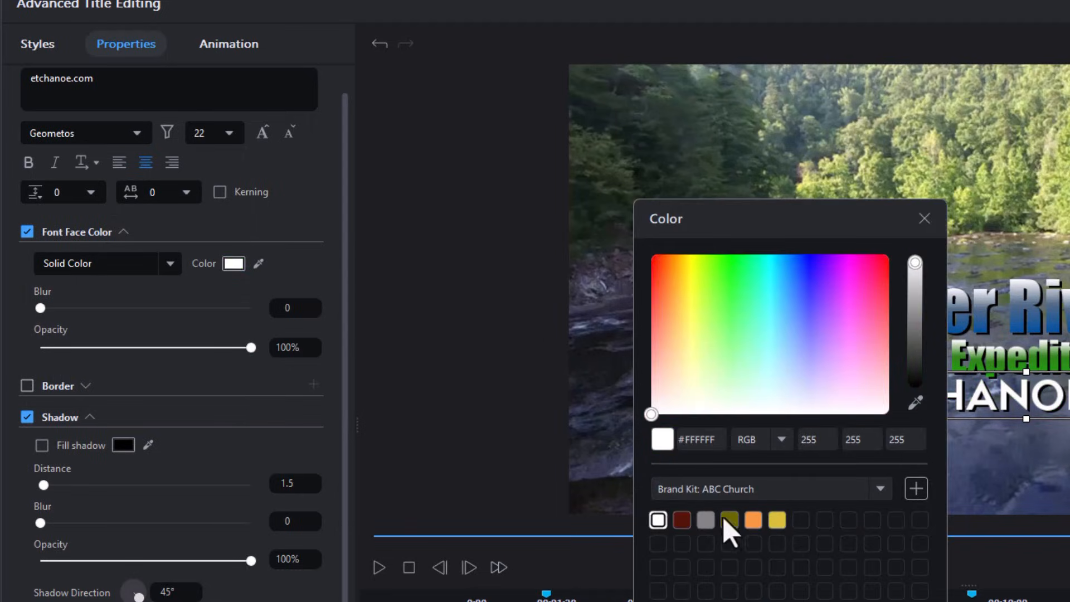
{"action": "left_click", "coordinate": [888, 600]}
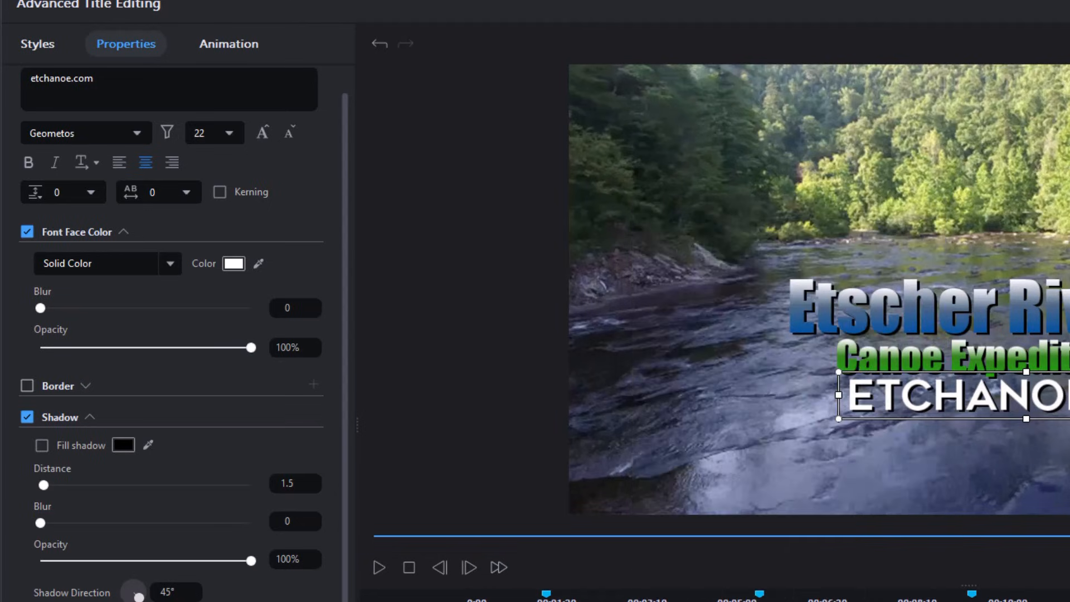
{"action": "left_click_drag", "start_coordinate": [1069, 419], "coordinate": [1062, 399]}
{"action": "left_click_drag", "start_coordinate": [932, 372], "coordinate": [1018, 384]}
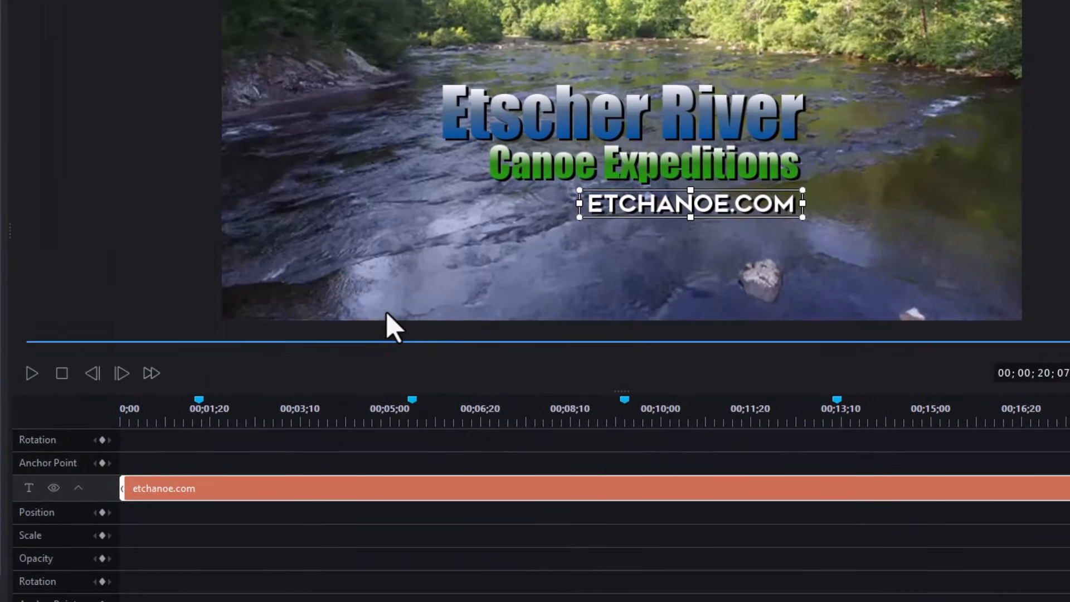
Apply the Grow In animation to the "Etscher River" text and extend it to the first timeline marker, for a duration of 1.4
{"action": "left_click", "coordinate": [510, 118]}
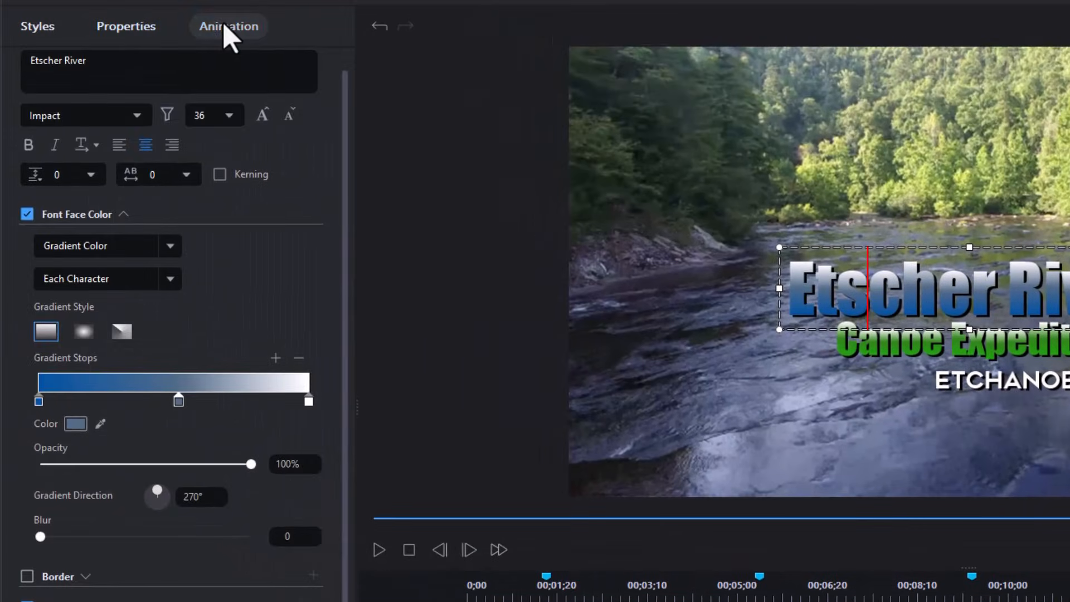
{"action": "left_click", "coordinate": [191, 10]}
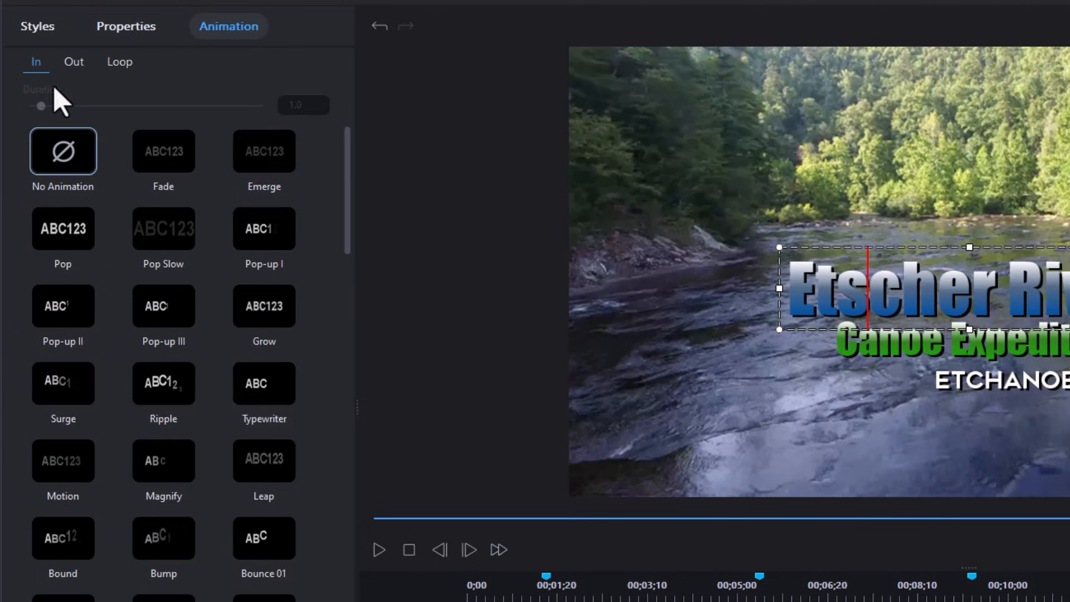
{"action": "left_click", "coordinate": [268, 306]}
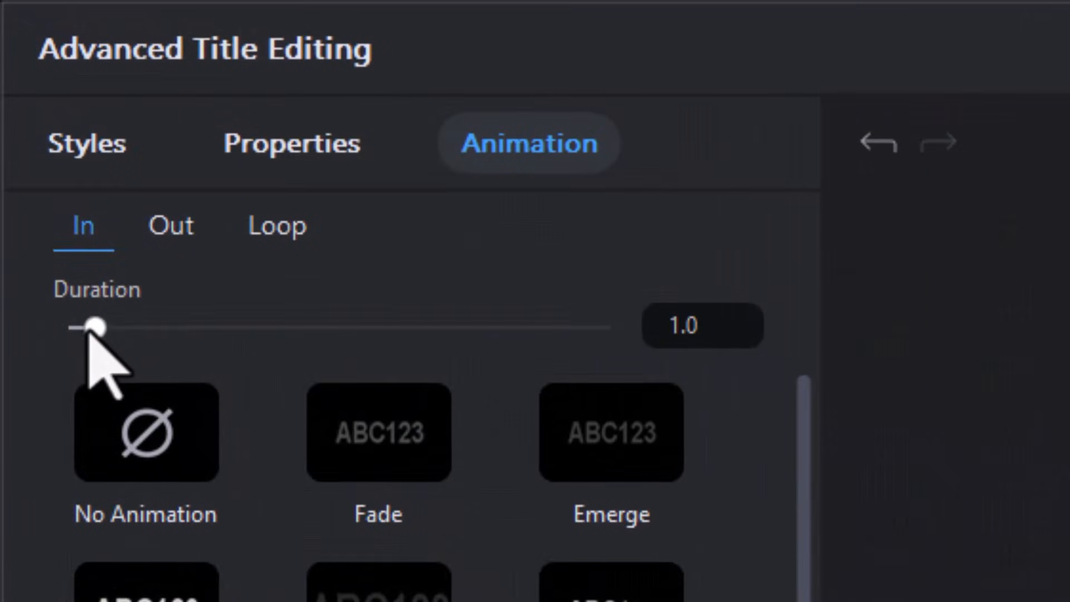
{"action": "mouse_move", "coordinate": [91, 329]}
{"action": "left_mouse_down"}
{"action": "mouse_move", "coordinate": [117, 336]}
{"action": "mouse_move", "coordinate": [83, 331]}
{"action": "mouse_move", "coordinate": [93, 329]}
{"action": "left_mouse_up"}
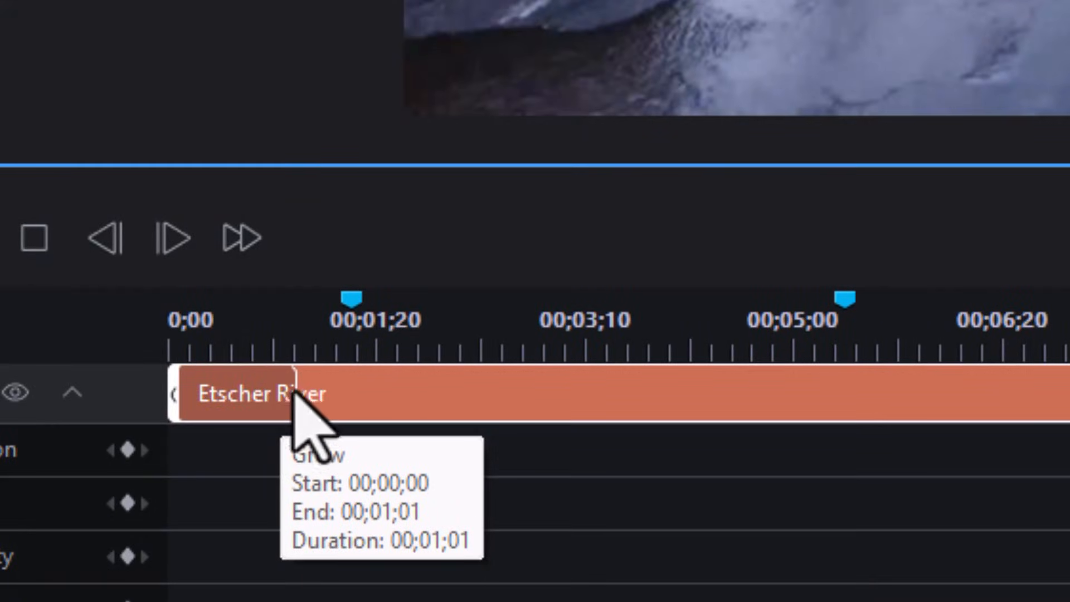
{"action": "left_click", "coordinate": [294, 395]}
{"action": "left_click_drag", "start_coordinate": [294, 396], "coordinate": [351, 396]}
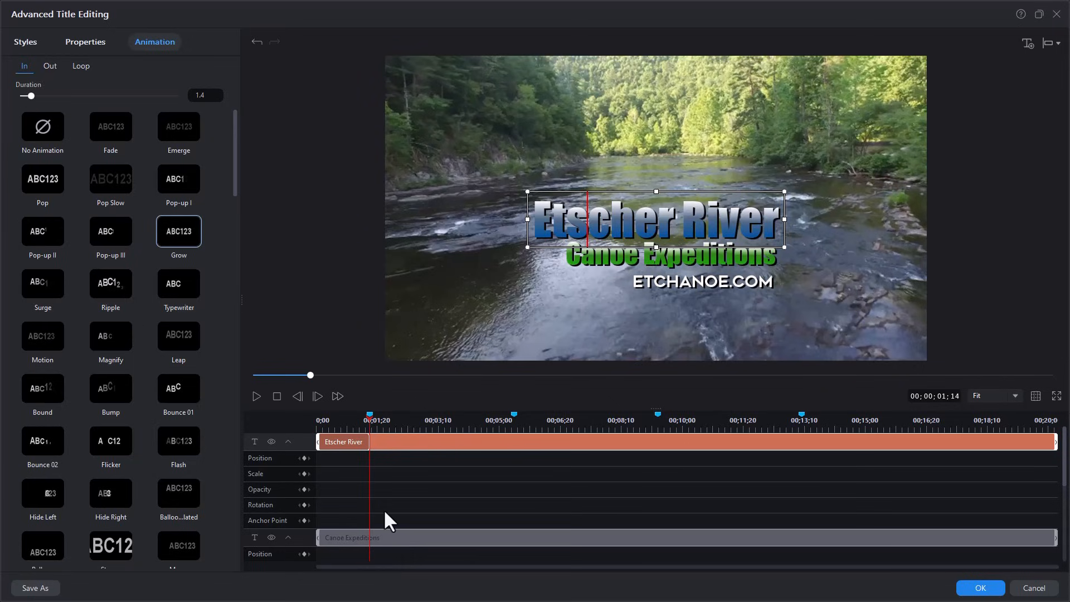
Start the "Canoe Expeditions" text at the first timeline marker and extend a Pop-up II In animation to the second marker, duration 3.9
{"action": "left_click", "coordinate": [603, 264]}
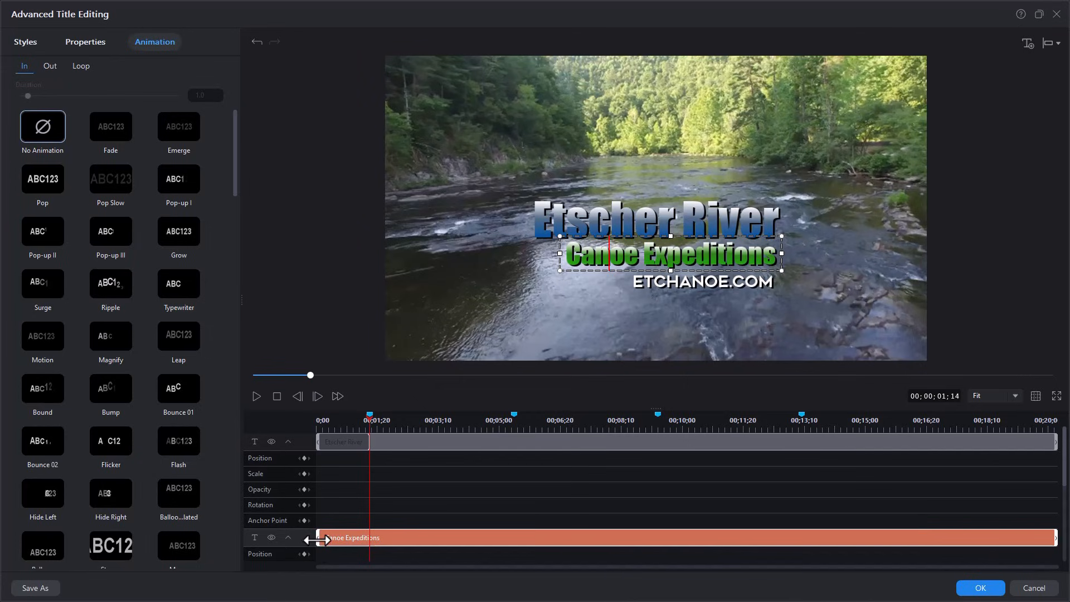
{"action": "left_click_drag", "start_coordinate": [316, 538], "coordinate": [370, 538]}
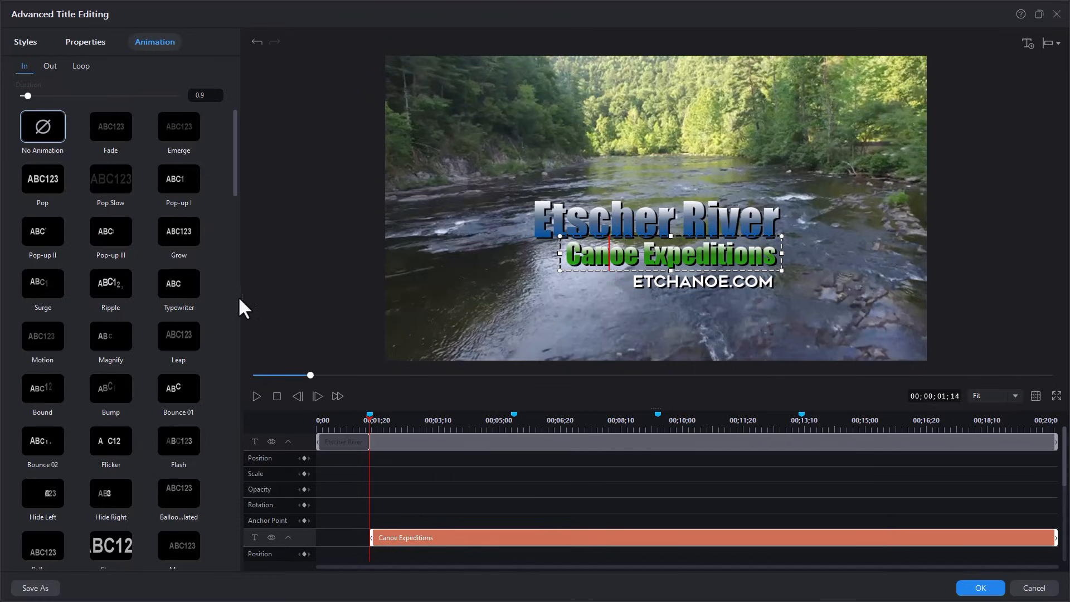
{"action": "left_click", "coordinate": [43, 240]}
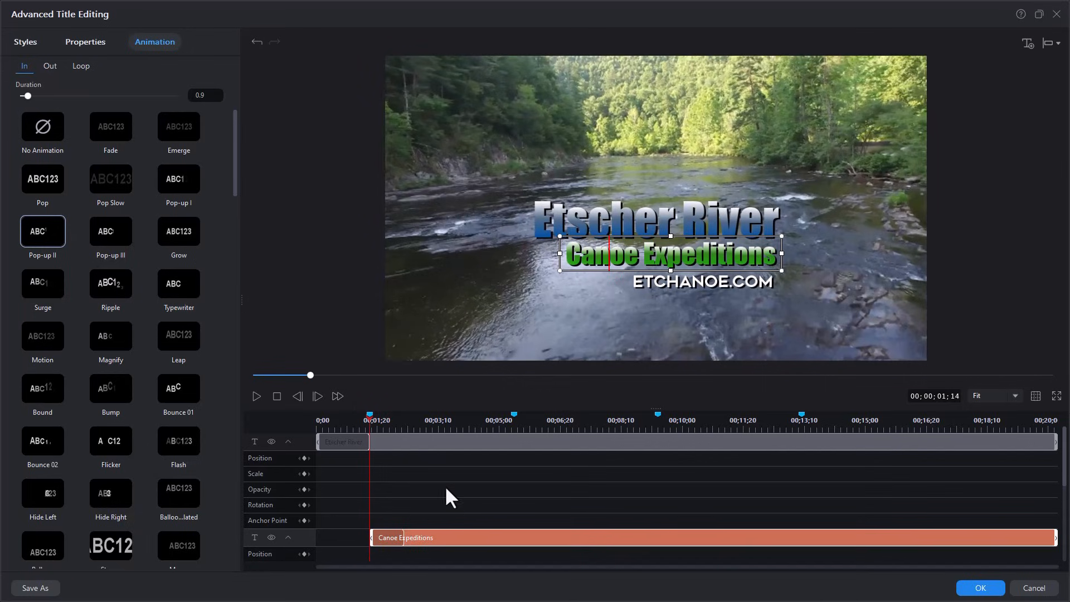
{"action": "left_click_drag", "start_coordinate": [401, 539], "coordinate": [513, 532]}
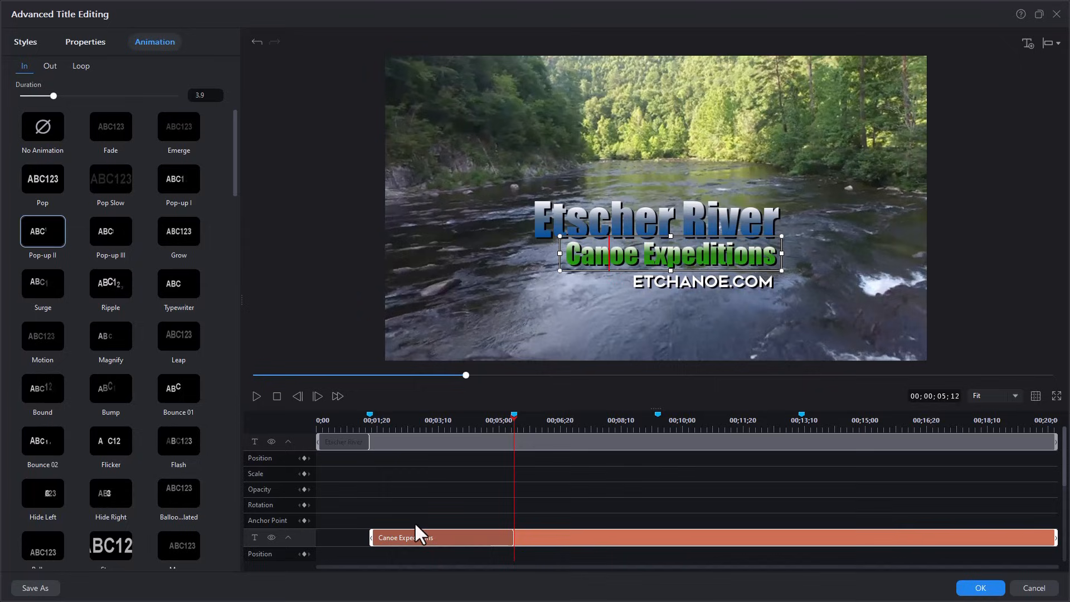
Start the "etchanoe.com" text at the second timeline marker and extend a Wipe Right In animation to the third marker, duration 3.9
{"action": "left_click", "coordinate": [664, 282]}
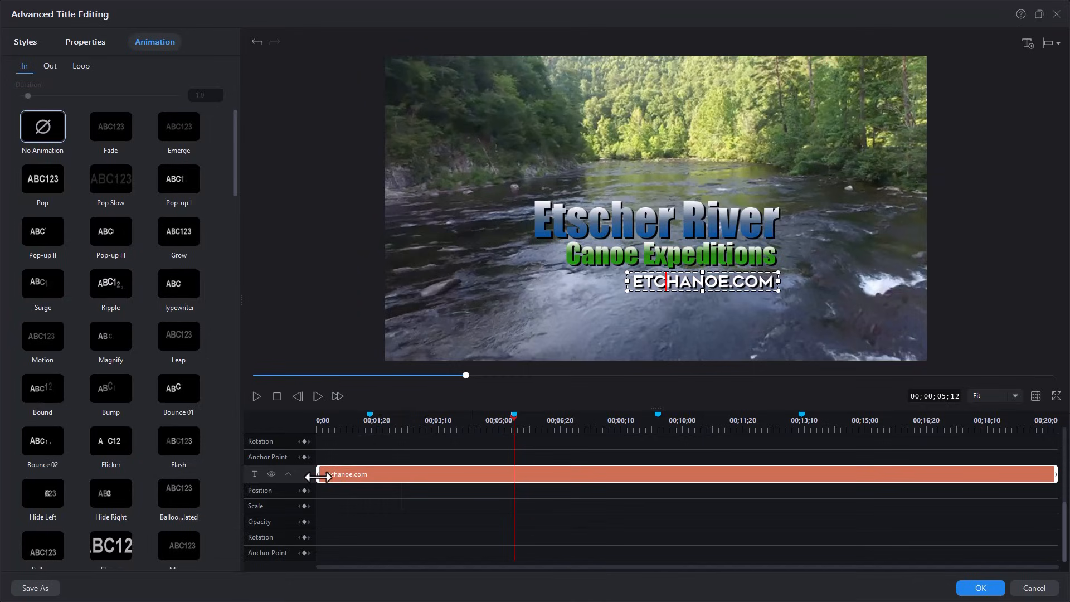
{"action": "left_click_drag", "start_coordinate": [319, 476], "coordinate": [512, 489]}
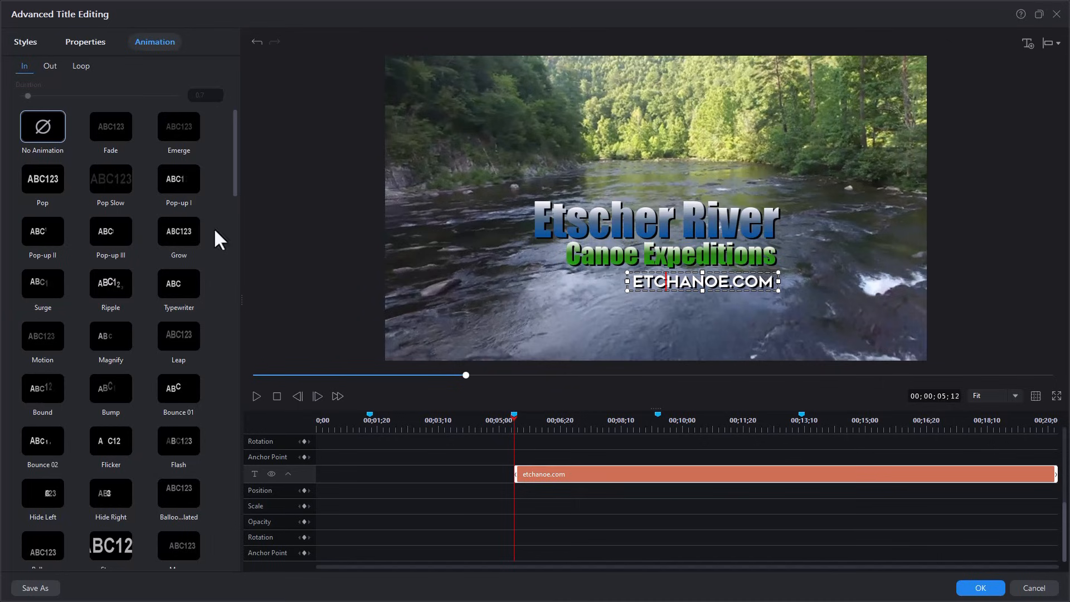
{"action": "scroll", "coordinate": [236, 300], "scroll_direction": "down", "scroll_amount": 10}
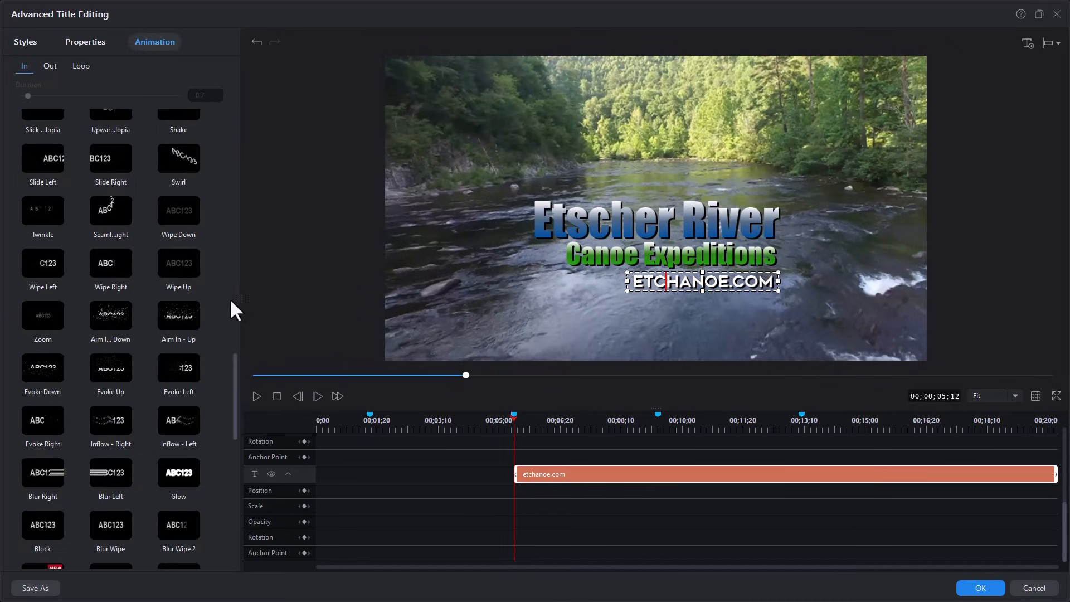
{"action": "left_click", "coordinate": [111, 267]}
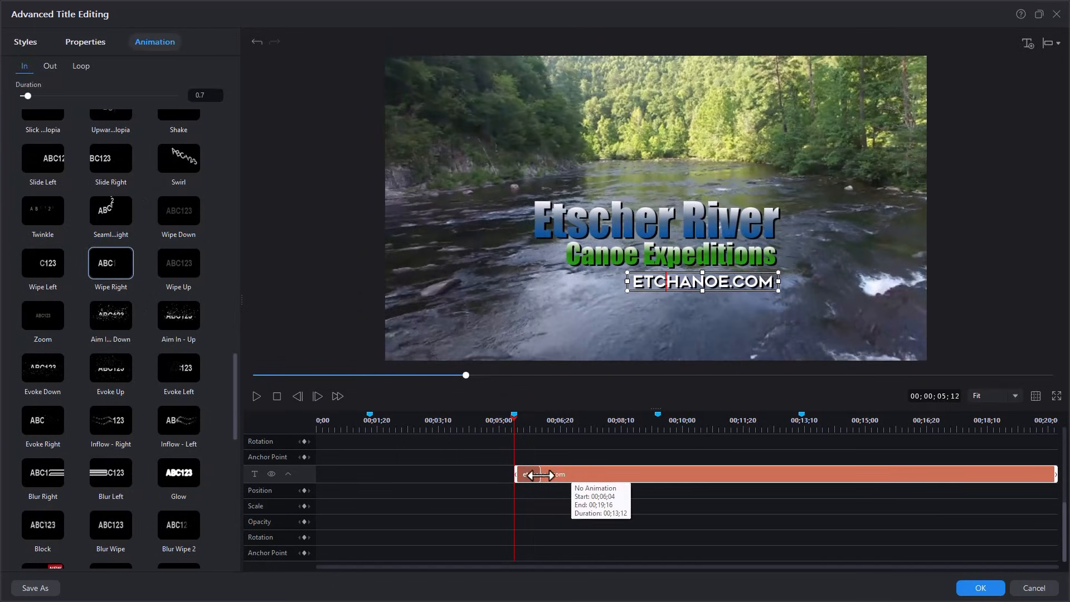
{"action": "left_click_drag", "start_coordinate": [540, 475], "coordinate": [657, 482]}
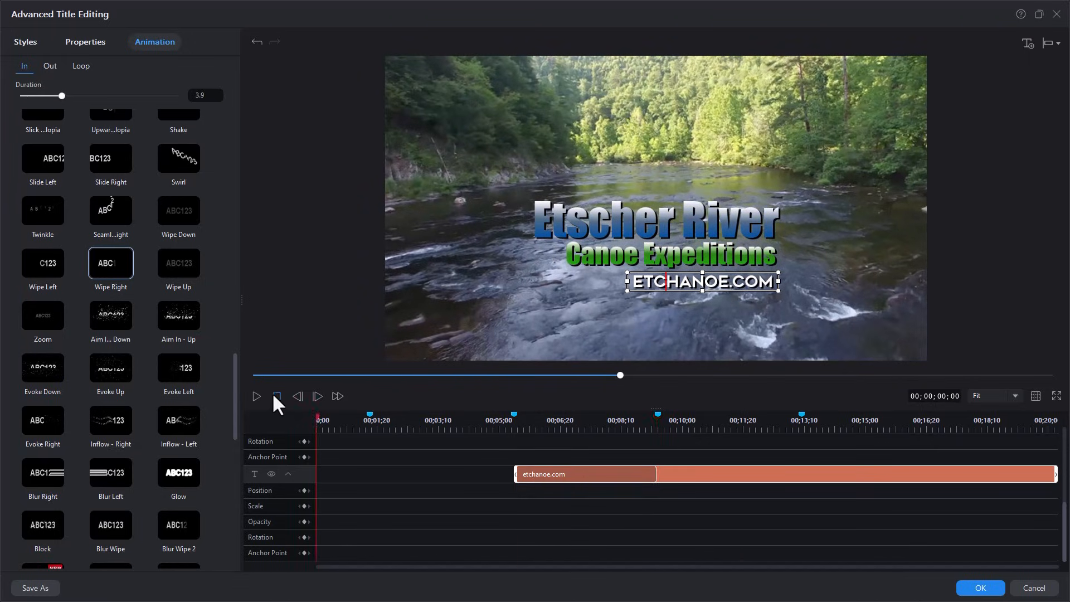
Play the title from the beginning to check the timing of the three text animations, and return to the start
{"action": "left_click", "coordinate": [276, 395]}
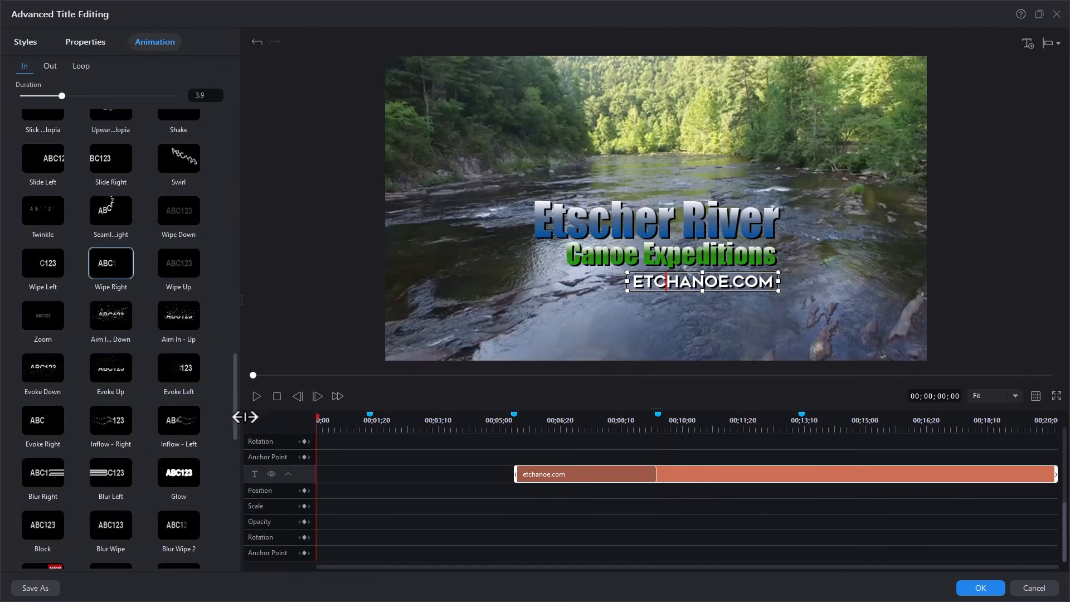
{"action": "left_click", "coordinate": [254, 395]}
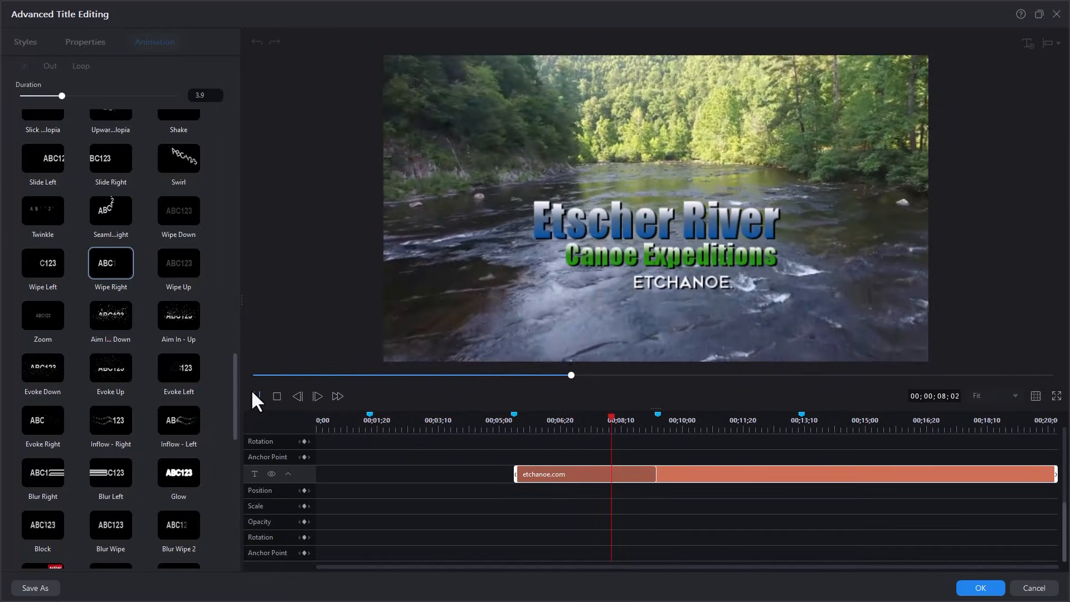
{"action": "left_click", "coordinate": [255, 397]}
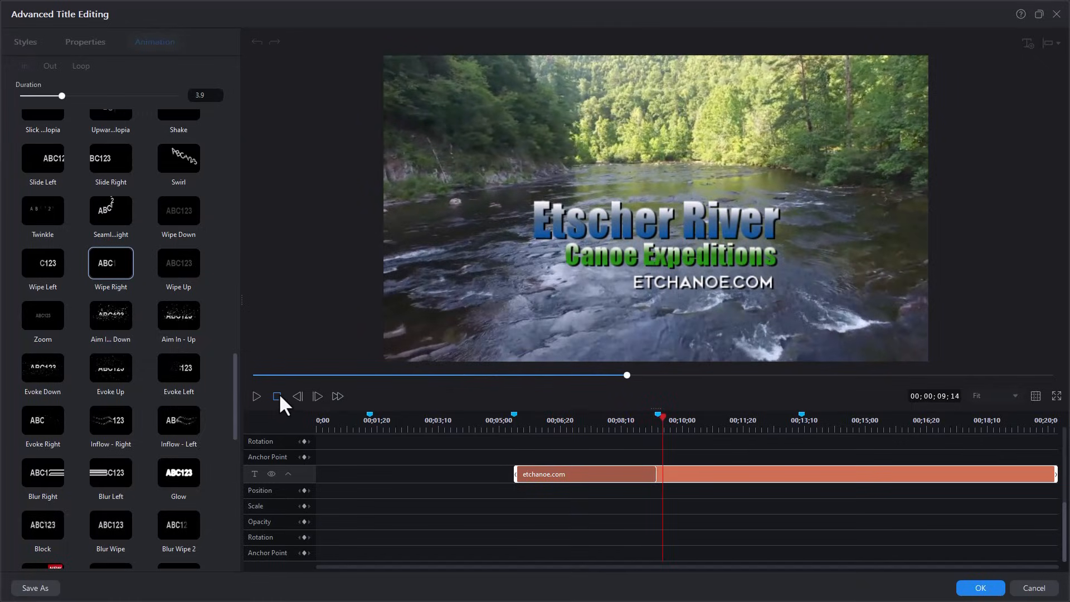
{"action": "left_click", "coordinate": [277, 397]}
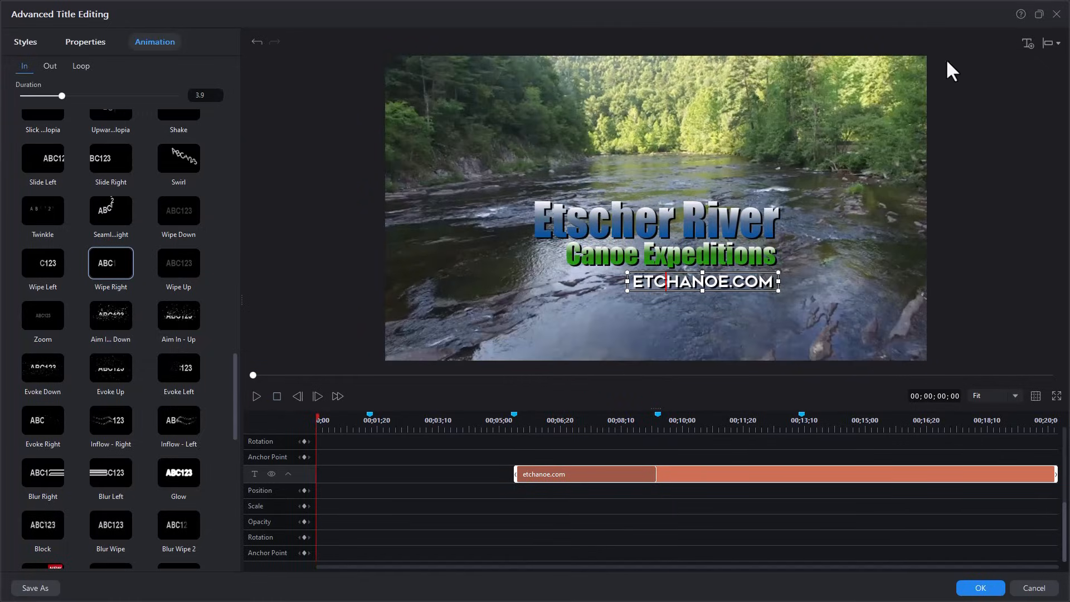
Add a fourth text line with the phone number, scale it down and place it above the end of "Etscher River"
{"action": "left_click", "coordinate": [1027, 41]}
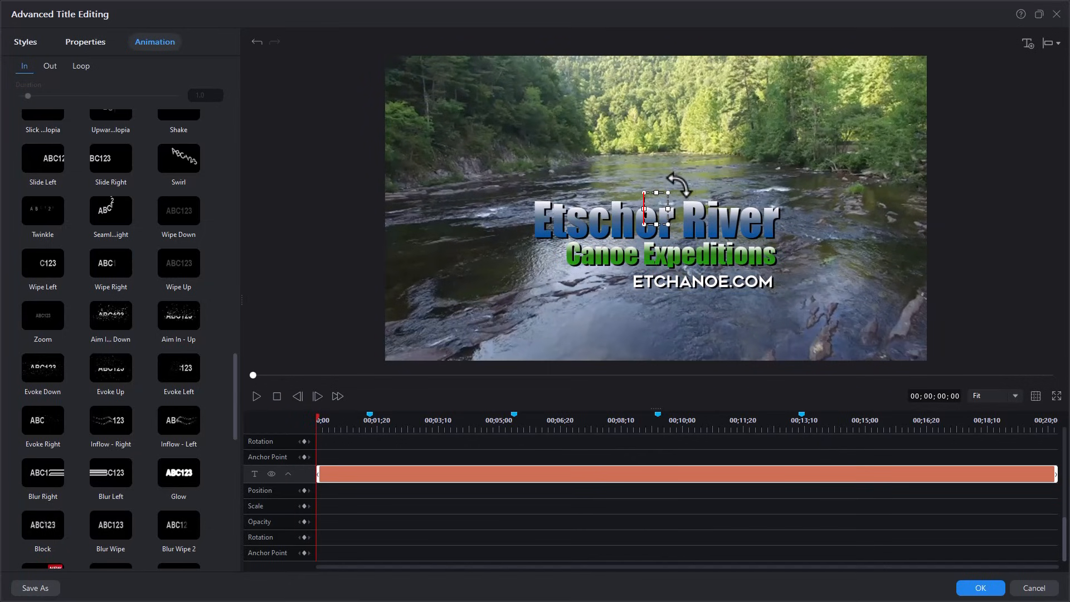
{"action": "type", "text": "555"}
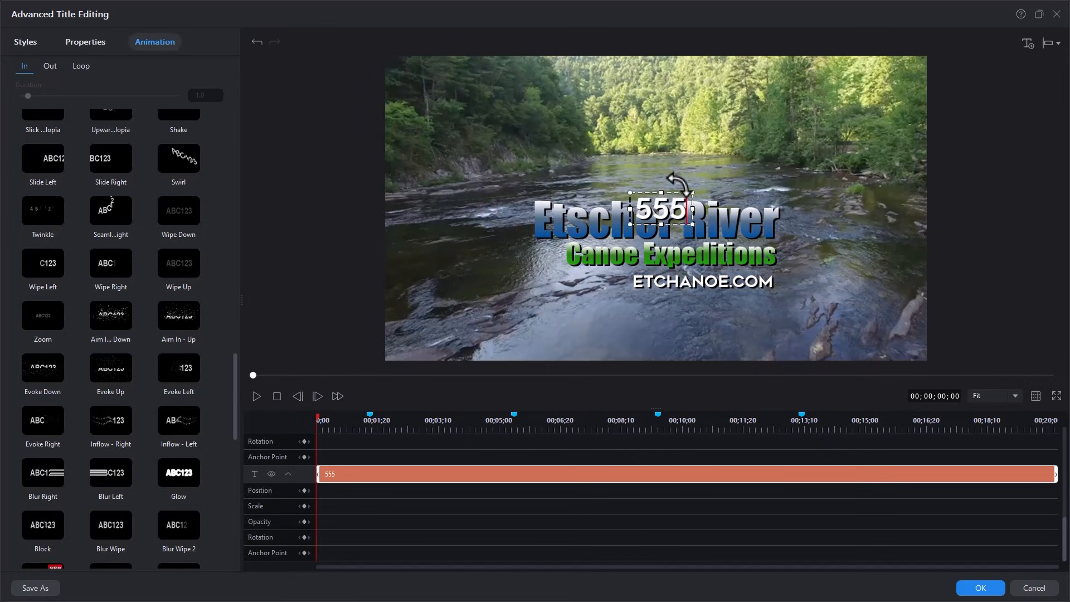
{"action": "type", "text": "-222-343224"}
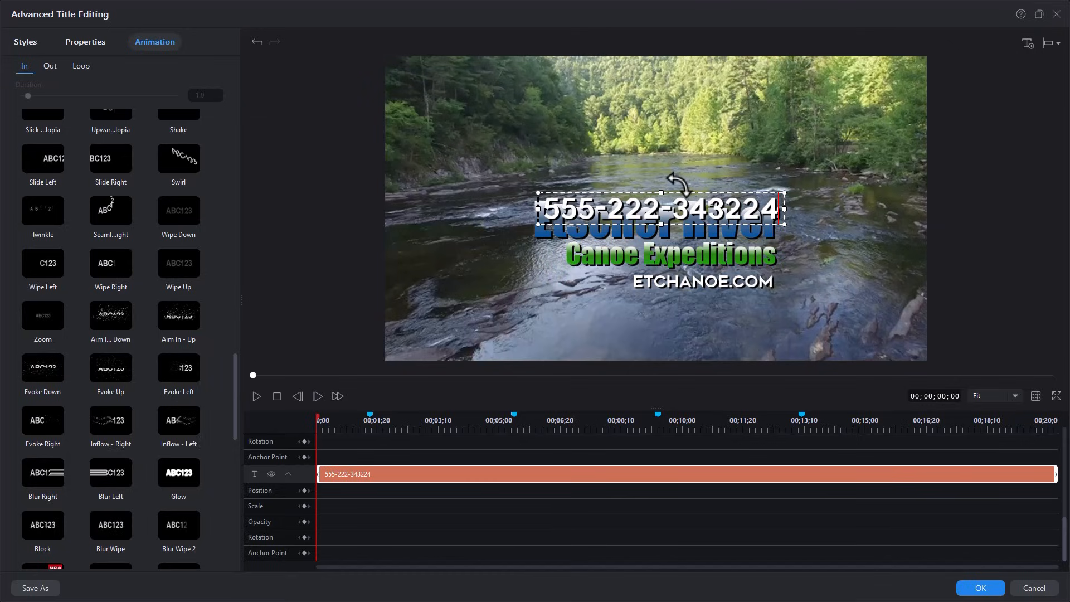
{"action": "key", "text": "BackSpace"}
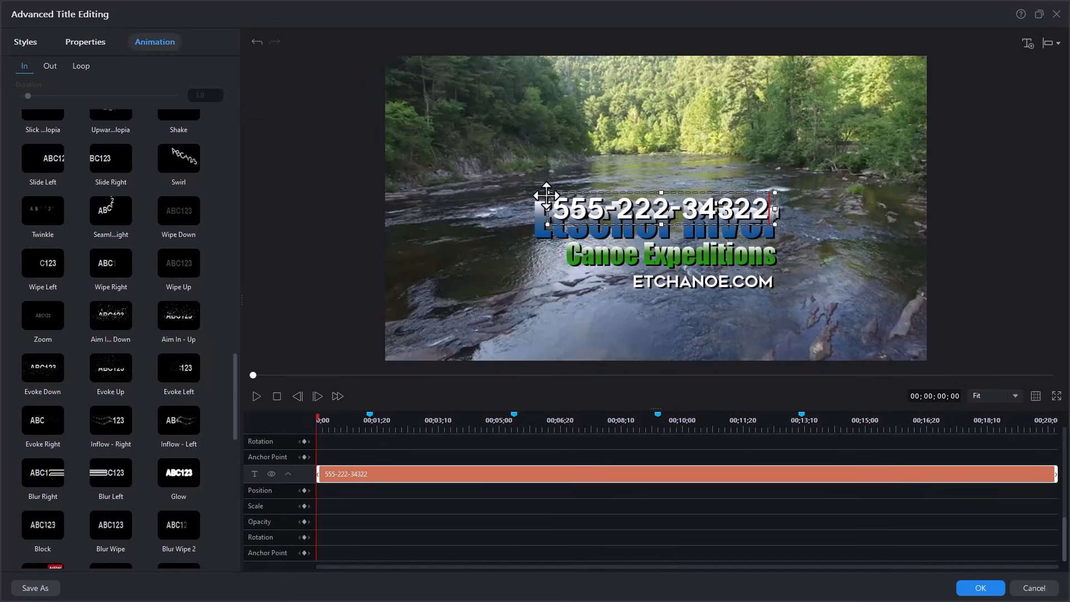
{"action": "left_click_drag", "start_coordinate": [540, 188], "coordinate": [688, 174]}
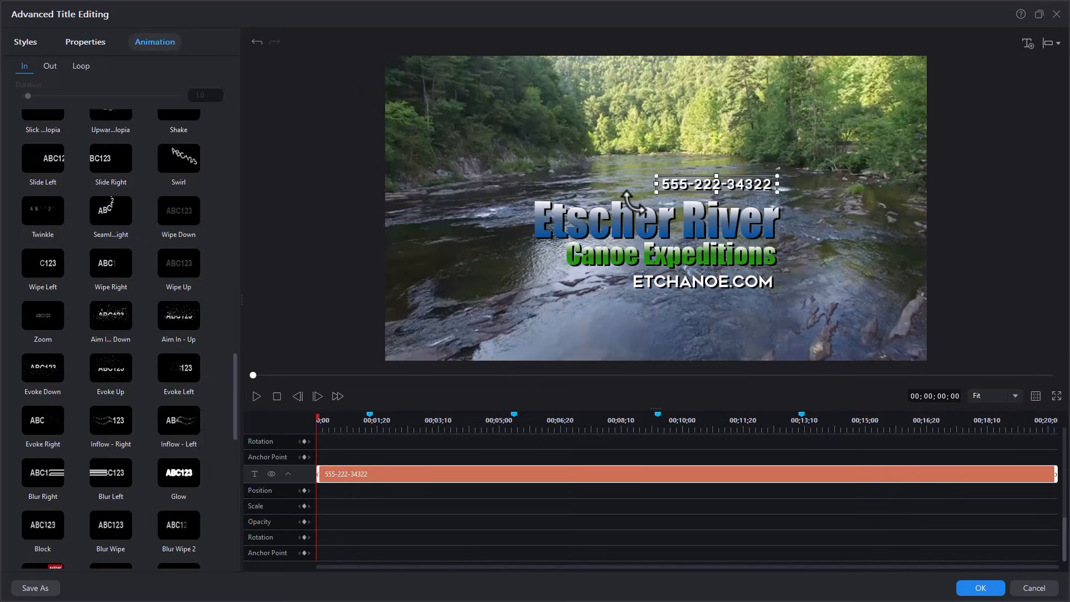
Set the phone number's font face color to the orange brand kit swatch, #F79743
{"action": "left_click", "coordinate": [94, 42]}
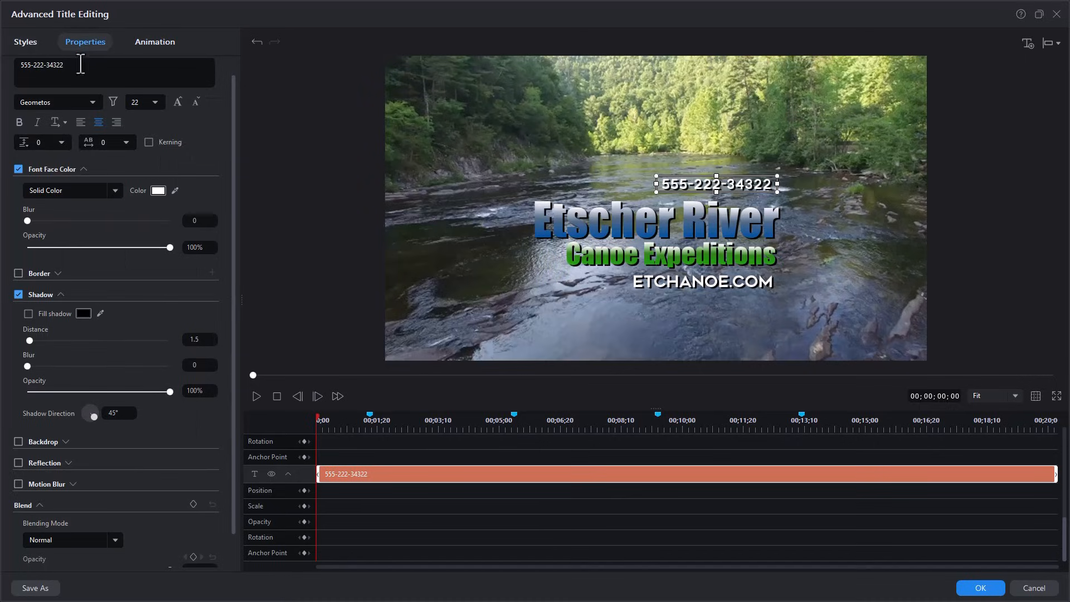
{"action": "left_click", "coordinate": [158, 191]}
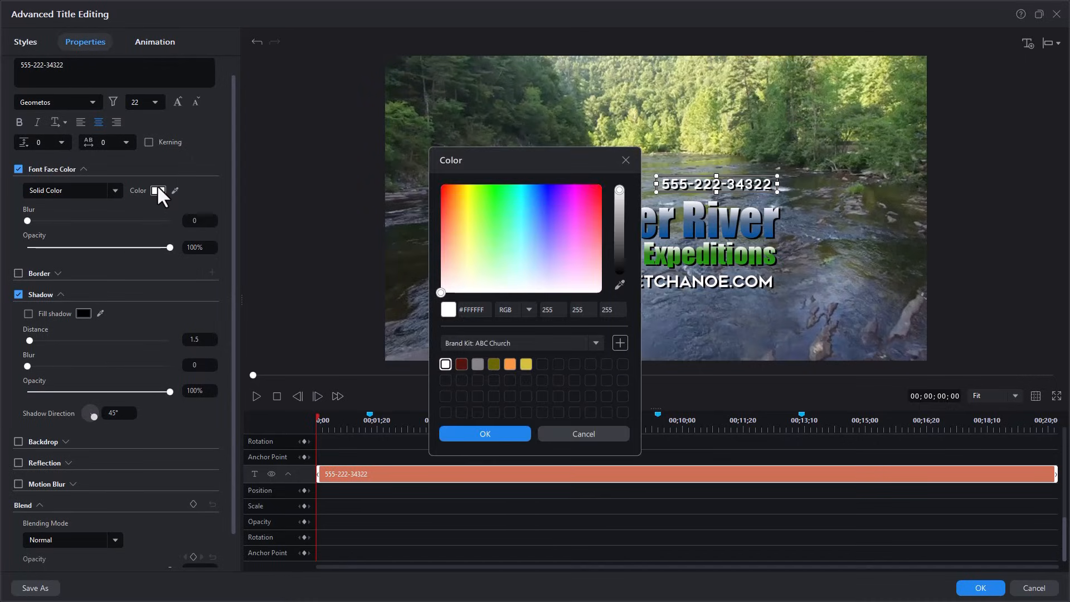
{"action": "left_click", "coordinate": [509, 364]}
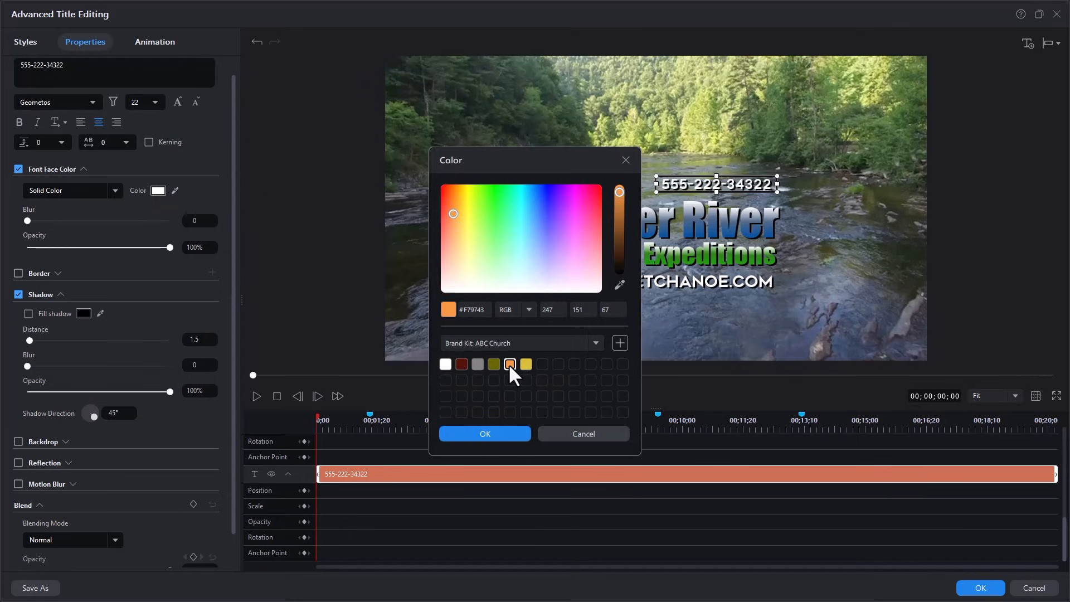
{"action": "left_click", "coordinate": [496, 434]}
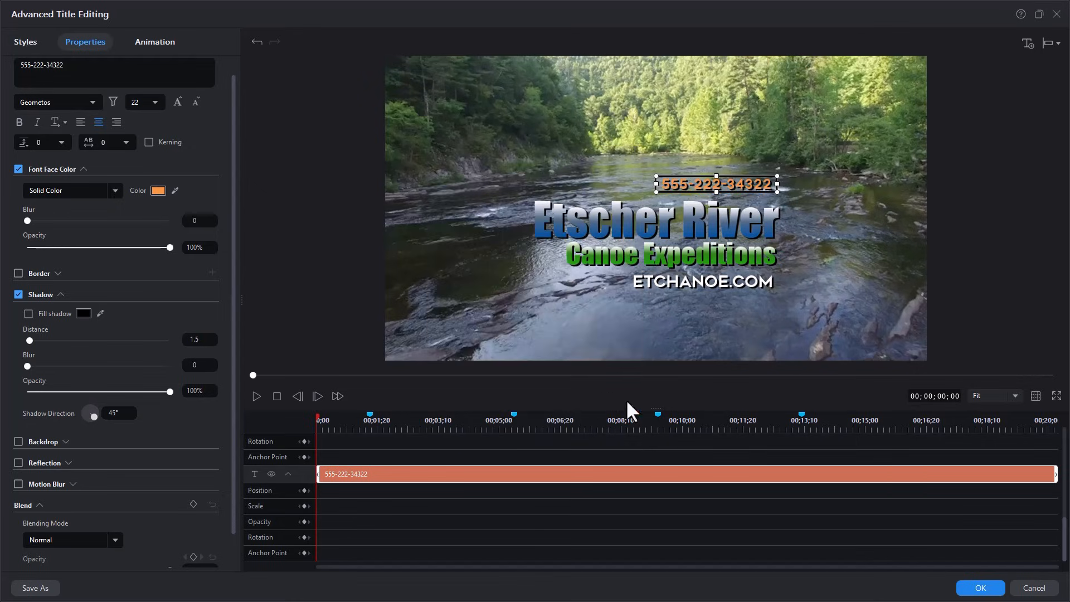
Apply the "Seaml... Left" In animation to the phone number, running from the third to the fourth timeline marker with a duration of 3.8
{"action": "left_click", "coordinate": [156, 48]}
{"action": "left_click", "coordinate": [177, 310]}
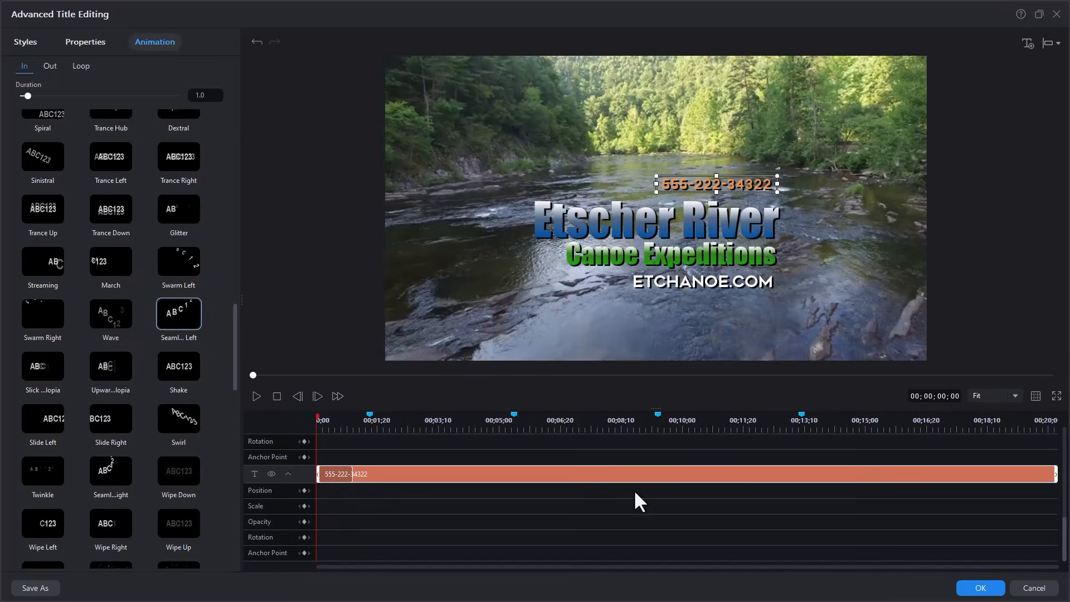
{"action": "left_click_drag", "start_coordinate": [319, 473], "coordinate": [801, 470]}
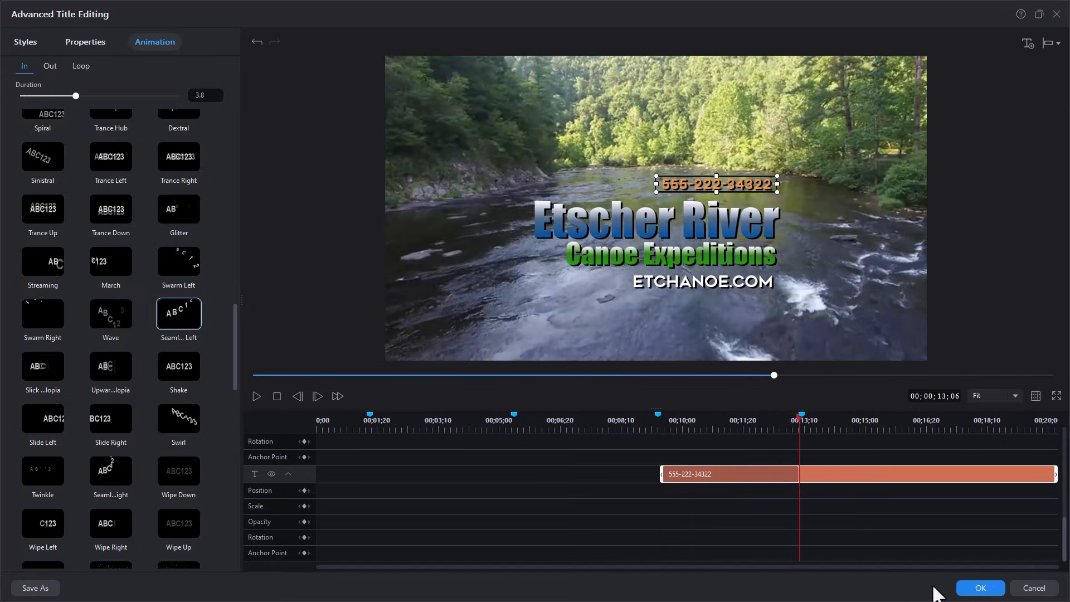
Play the title from the beginning to check all four text animations against the markers
{"action": "left_click", "coordinate": [277, 396]}
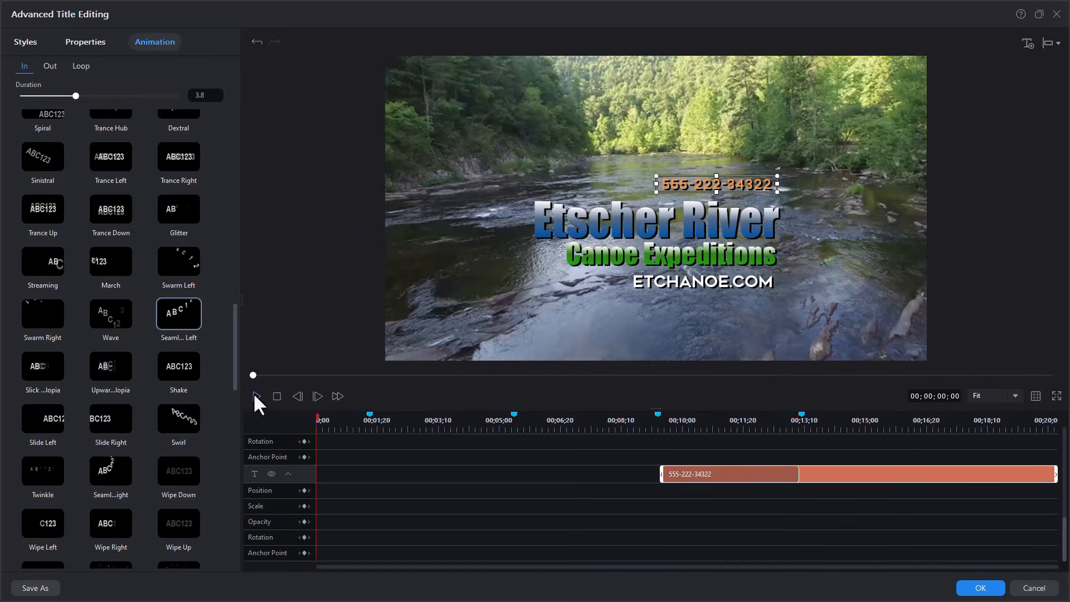
{"action": "left_click", "coordinate": [256, 395]}
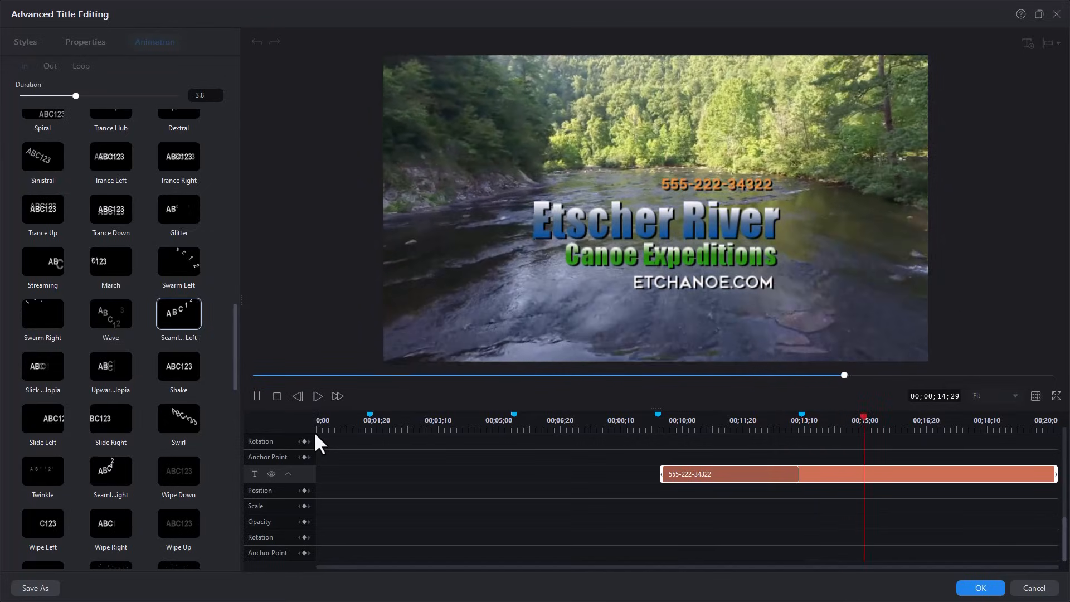
{"action": "key", "text": "space"}
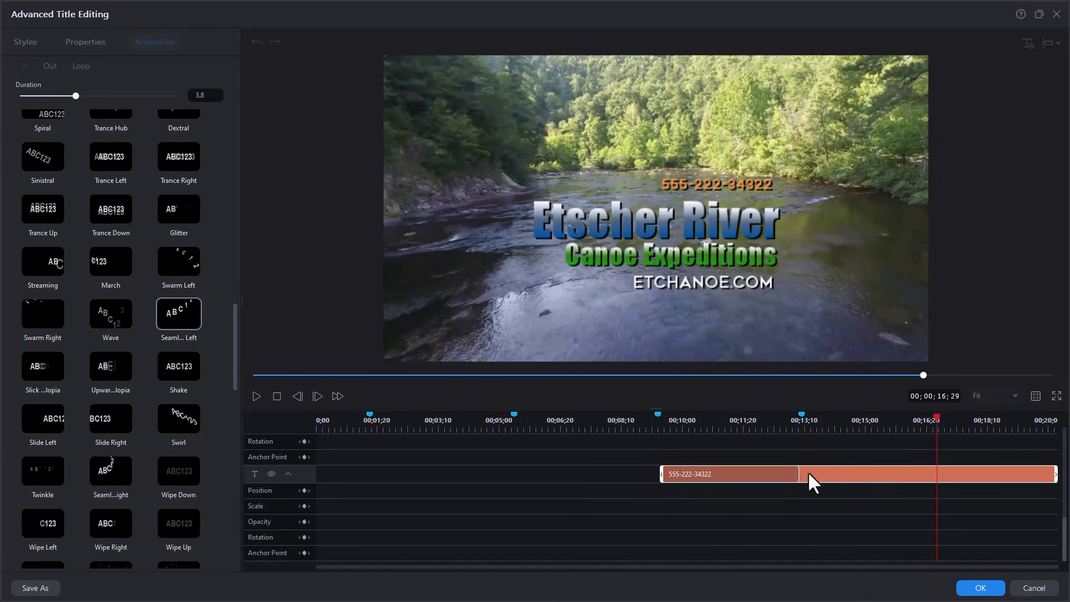
Shorten the phone number's In animation to 1.5, delete its extra digit and play the result
{"action": "left_click_drag", "start_coordinate": [799, 472], "coordinate": [716, 474]}
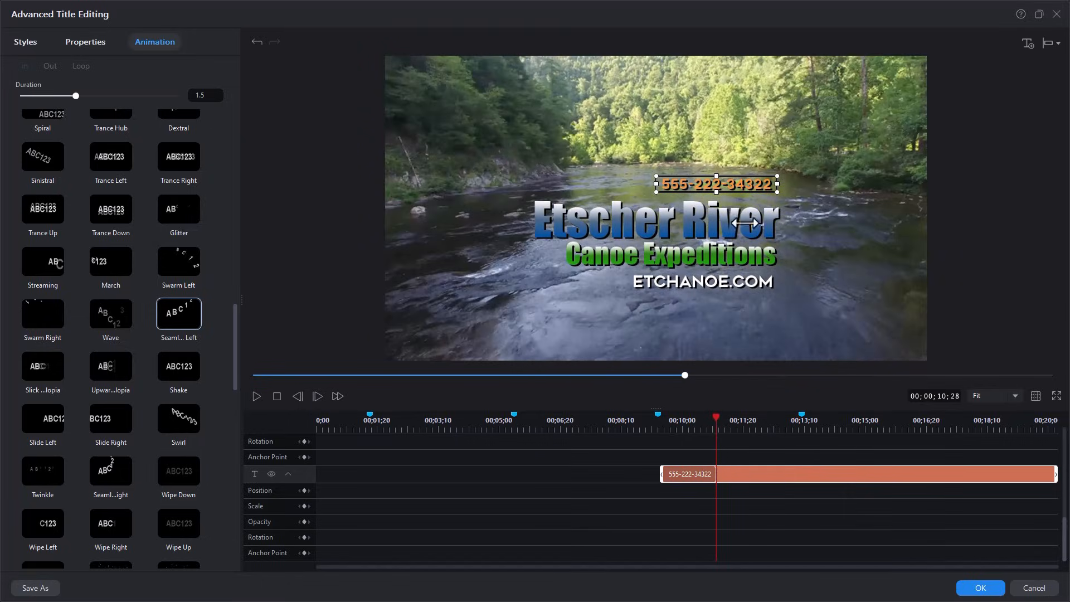
{"action": "double_click", "coordinate": [758, 189]}
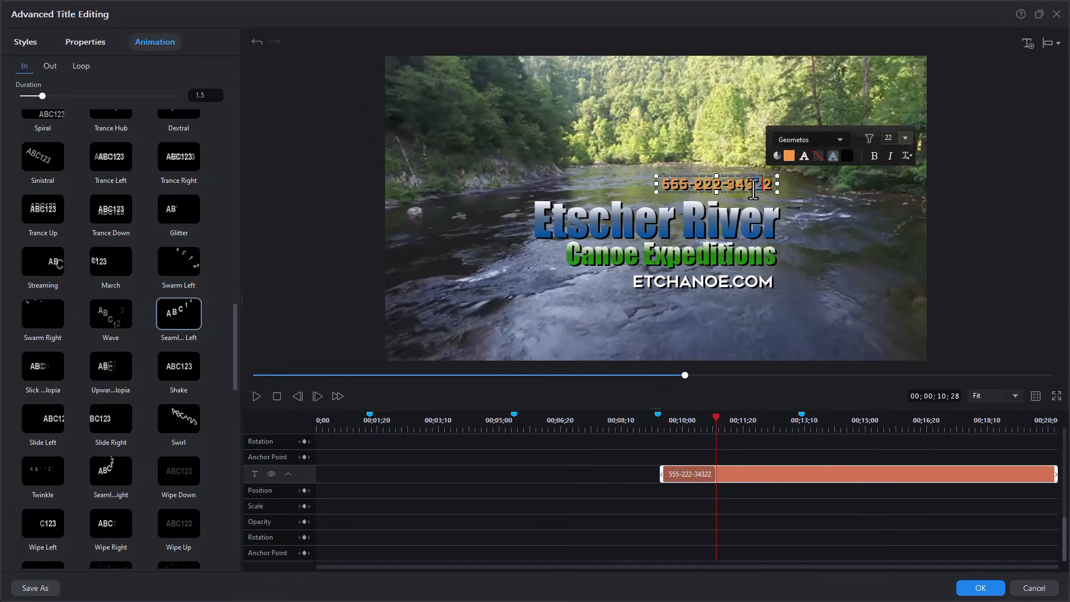
{"action": "key", "text": "BackSpace"}
{"action": "left_click", "coordinate": [257, 396]}
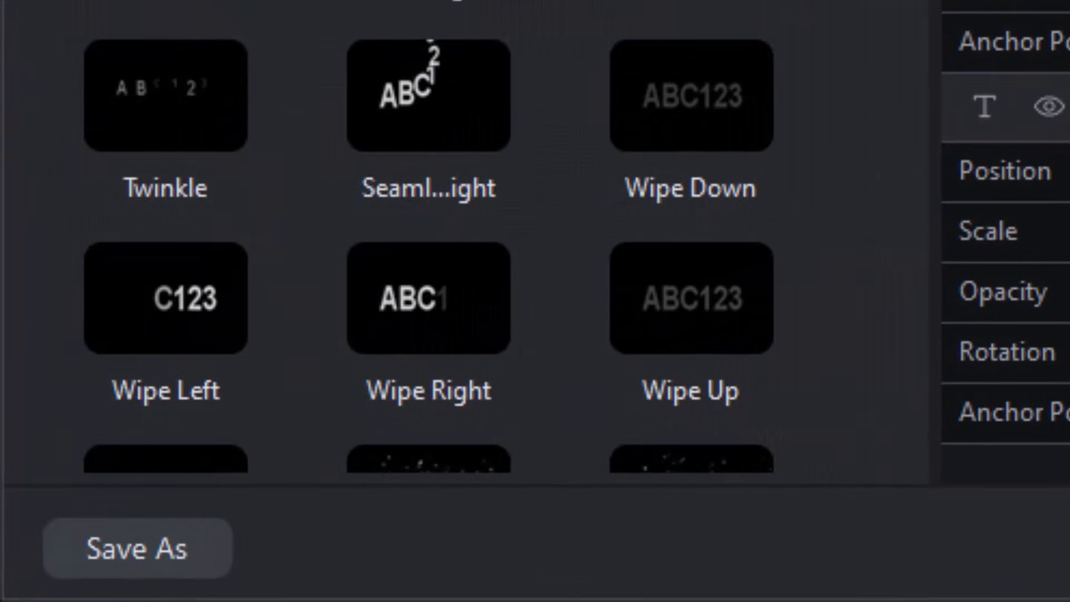
Save the title as a custom template named "river tit" and accept the title edits
{"action": "left_click", "coordinate": [170, 566]}
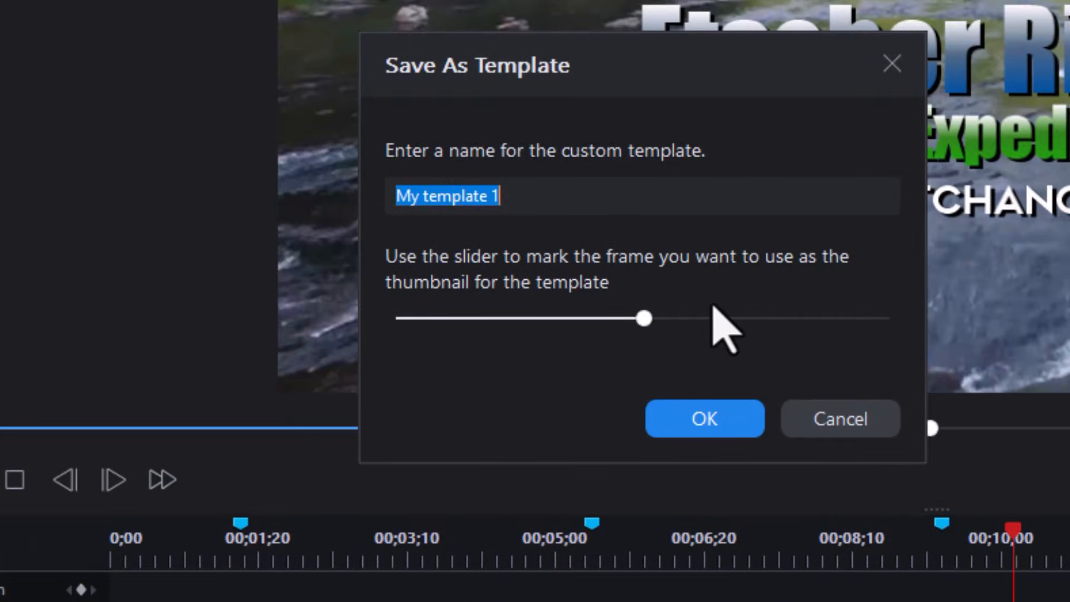
{"action": "type", "text": "river tit"}
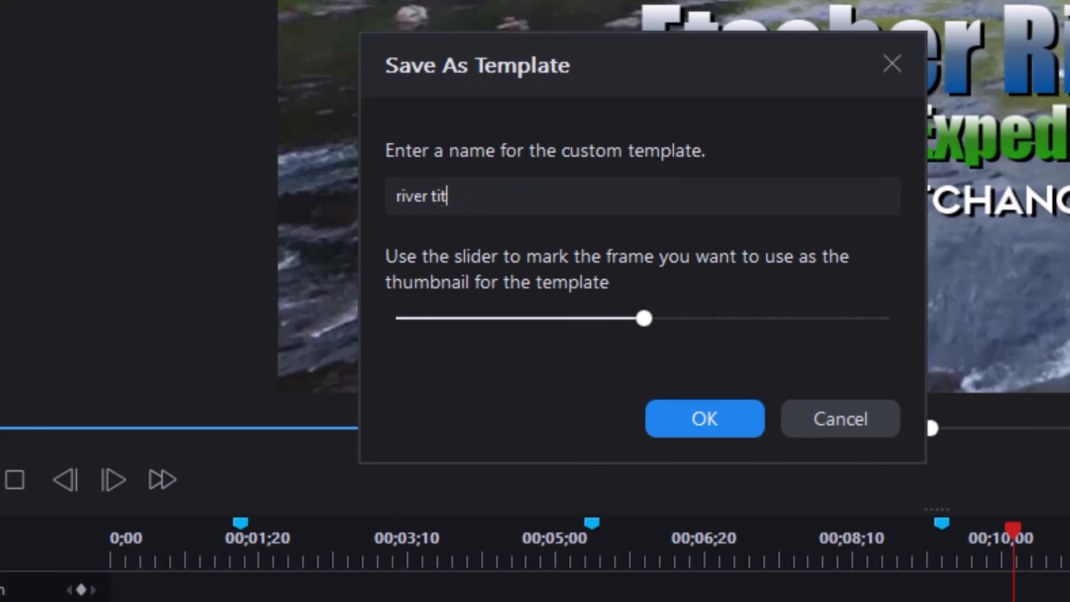
{"action": "key", "text": "Return"}
{"action": "left_click", "coordinate": [985, 588]}
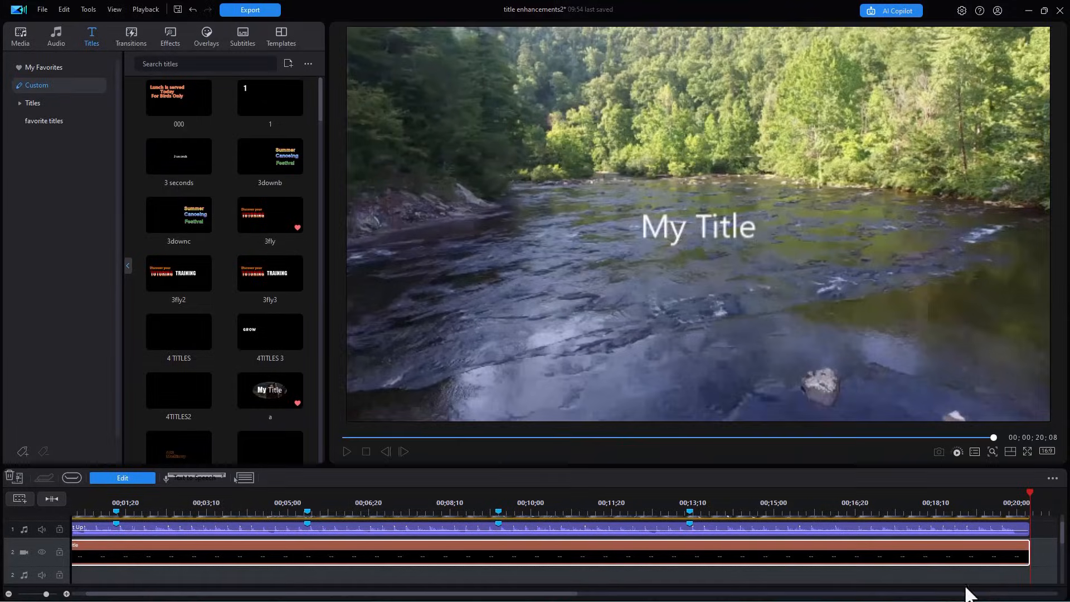